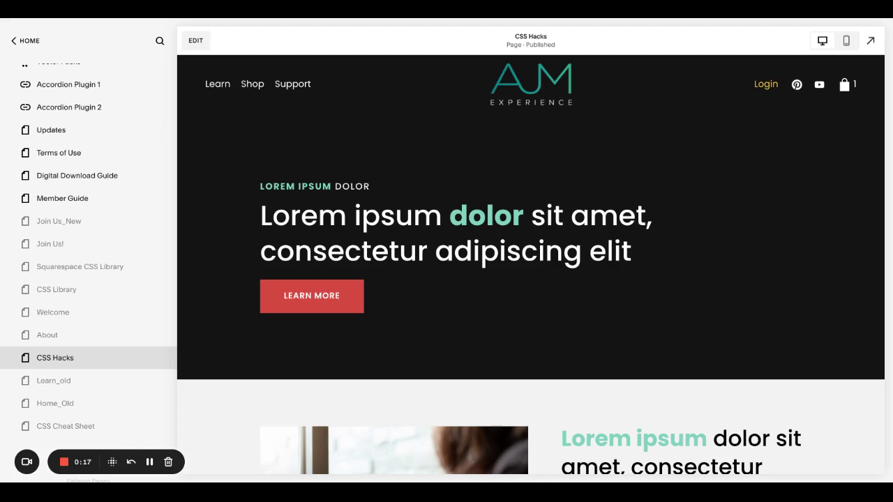
- Start editing the CSS Hacks page and browse the Intro section templates
left_click(195, 41)
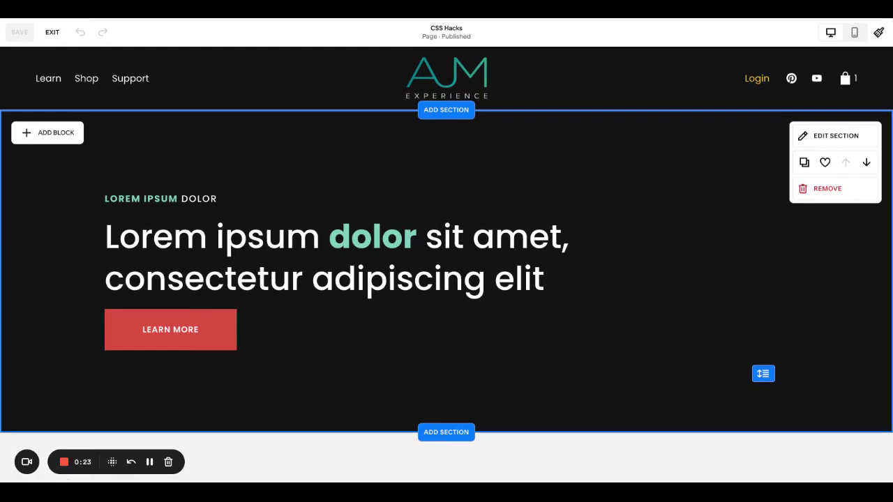
left_click(441, 113)
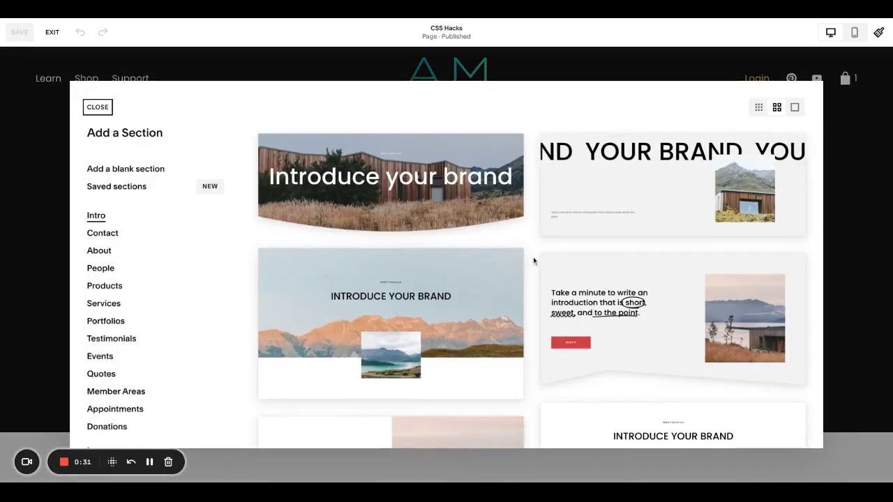
scroll(531, 261, "down", 1)
scroll(530, 260, "down", 15)
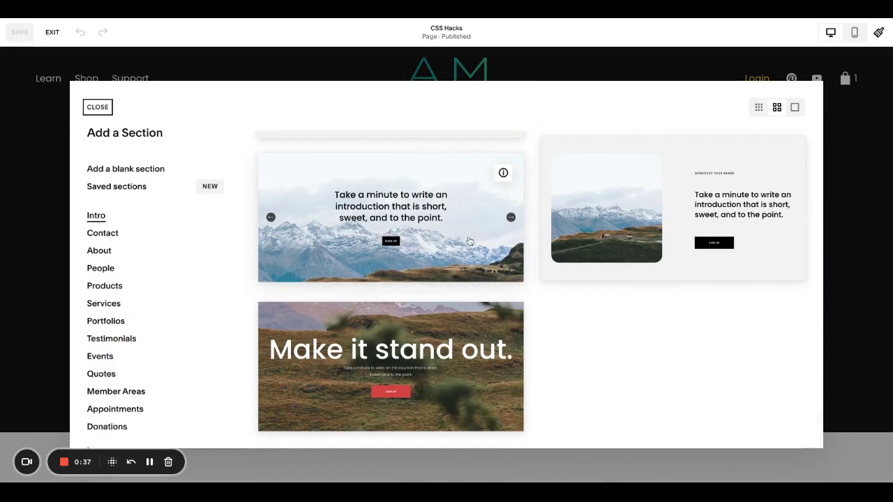
- Insert the snowy mountain banner slideshow section with its SIGN UP button
left_click(464, 221)
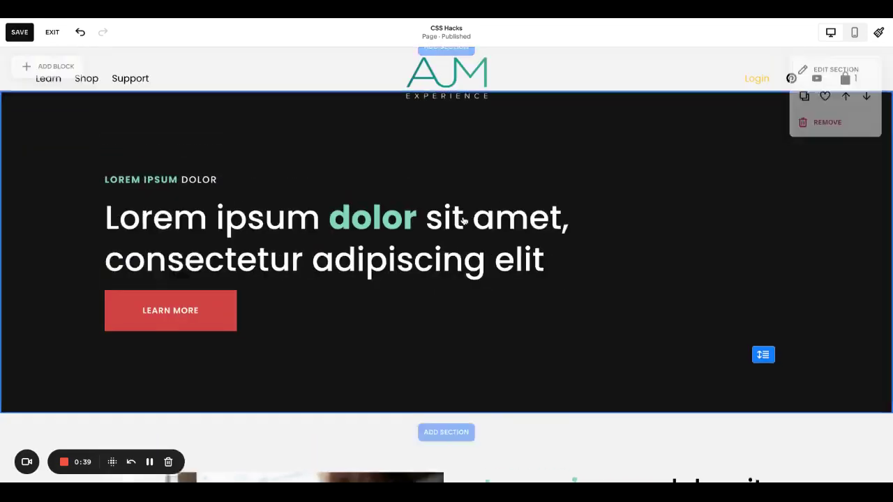
scroll(698, 209, "down", 3)
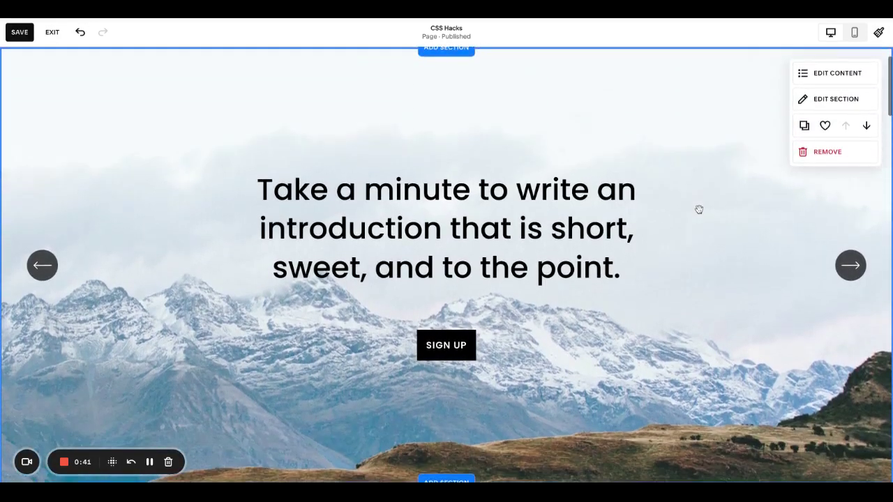
scroll(698, 209, "up", 2)
scroll(447, 265, "down", 1)
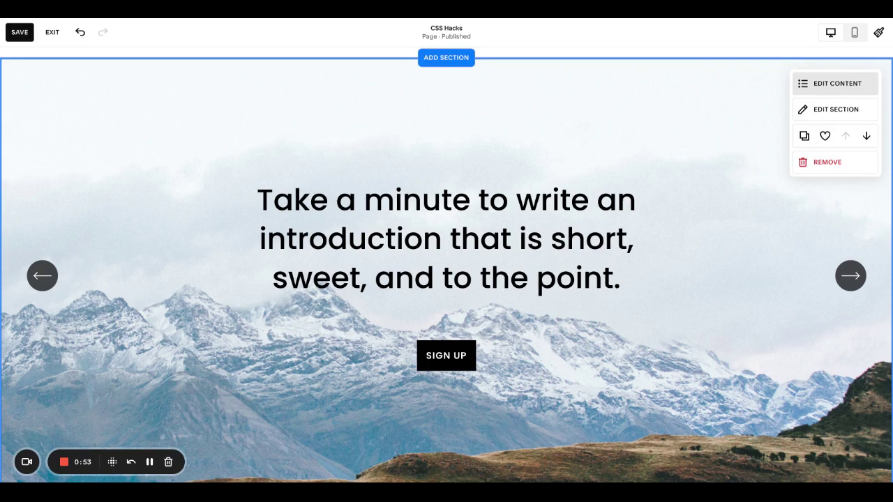
- Preview the Dark 1 and Dark 2 colour themes on the mountain section
left_click(836, 109)
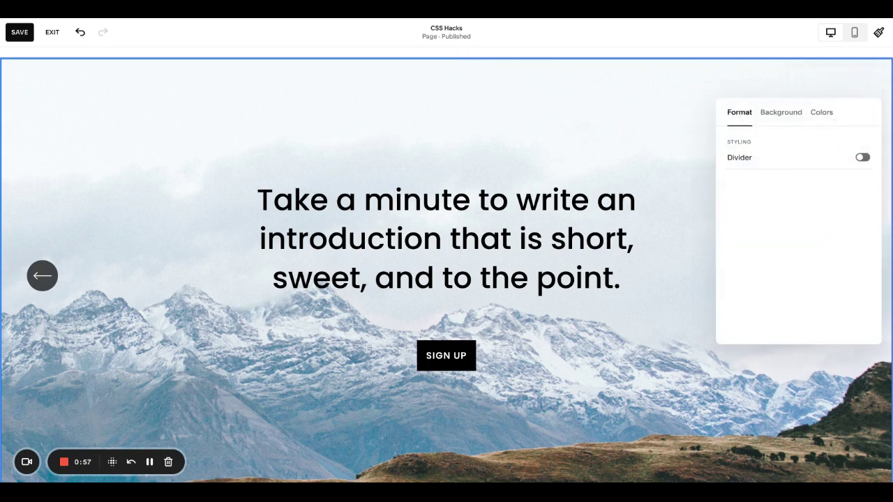
left_click(820, 114)
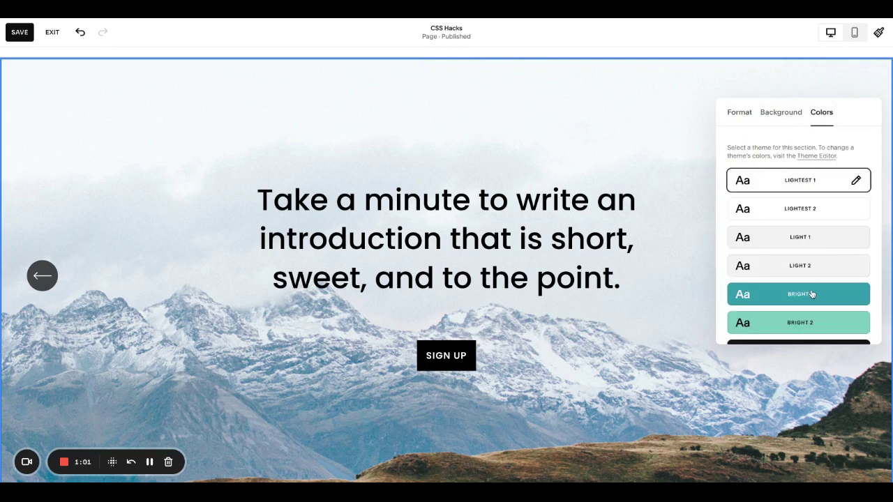
scroll(811, 294, "down", 2)
left_click(803, 266)
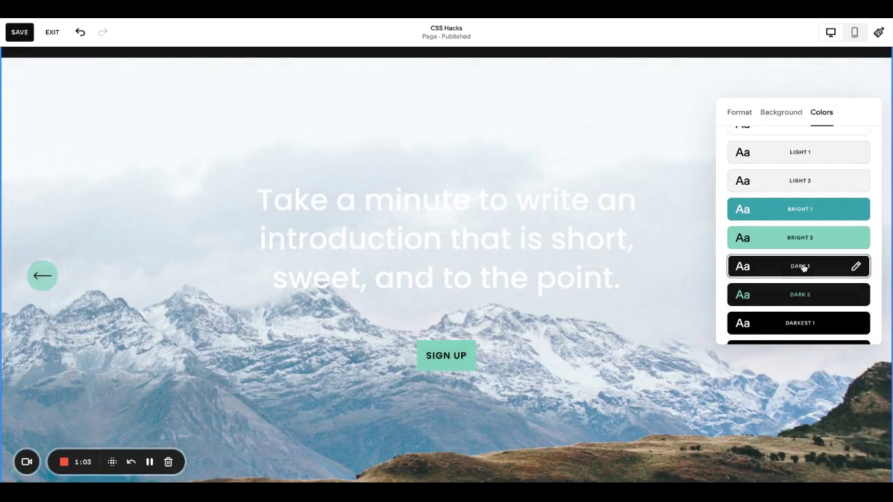
scroll(803, 267, "up", 3)
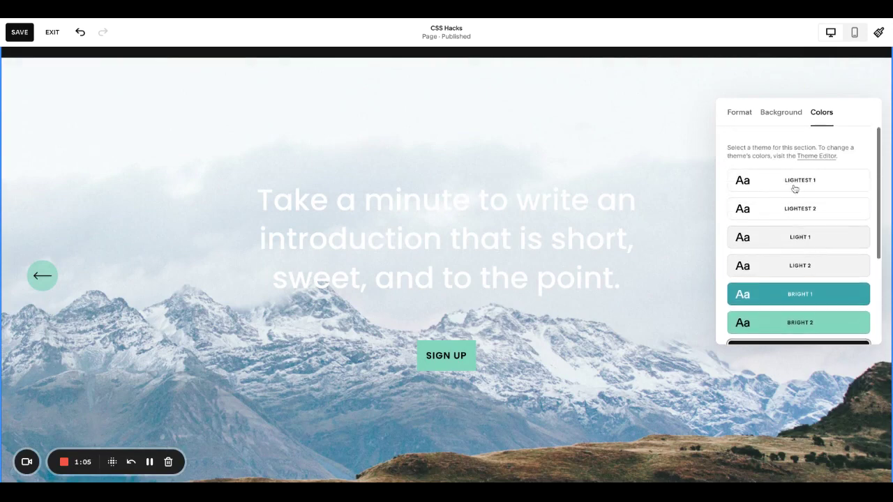
left_click(794, 182)
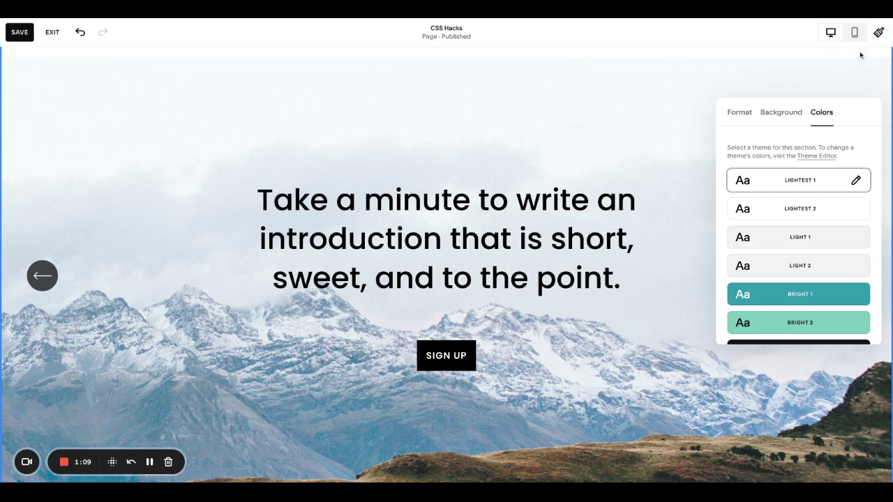
scroll(773, 251, "down", 2)
scroll(777, 199, "down", 2)
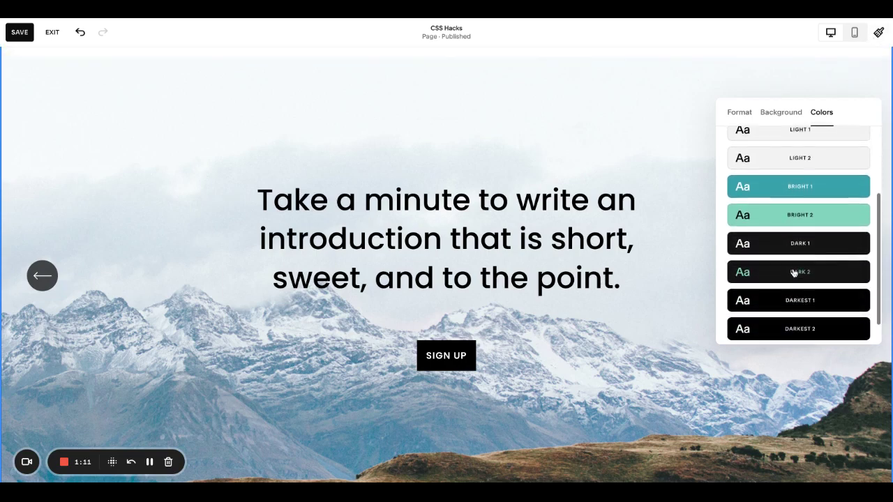
left_click(794, 272)
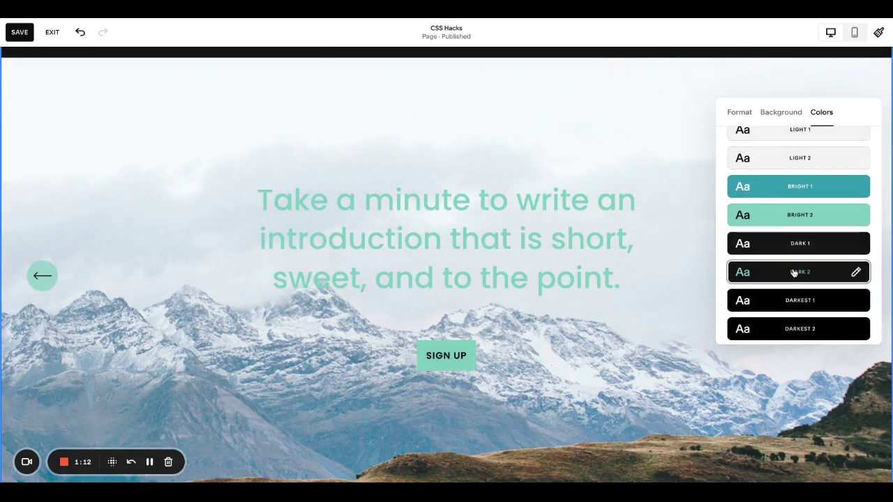
left_click(600, 139)
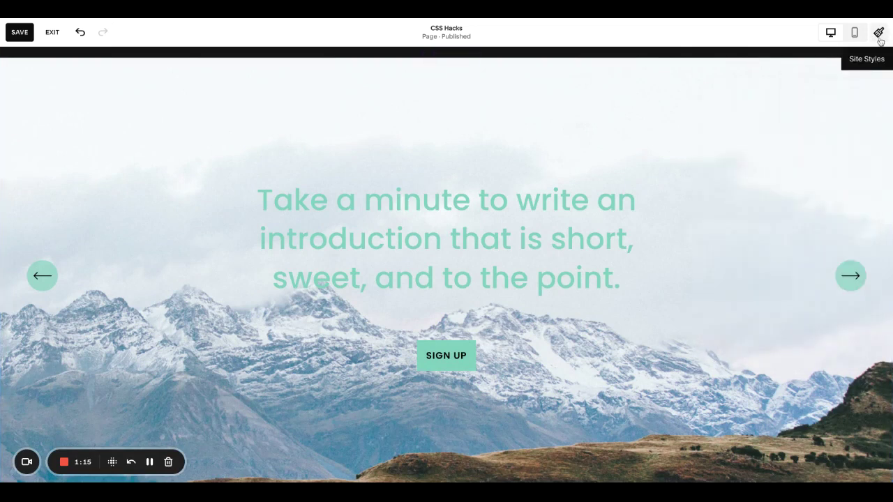
- Glance at the layout options, then apply the Lightest 1 colour theme
mouse_move(443, 199)
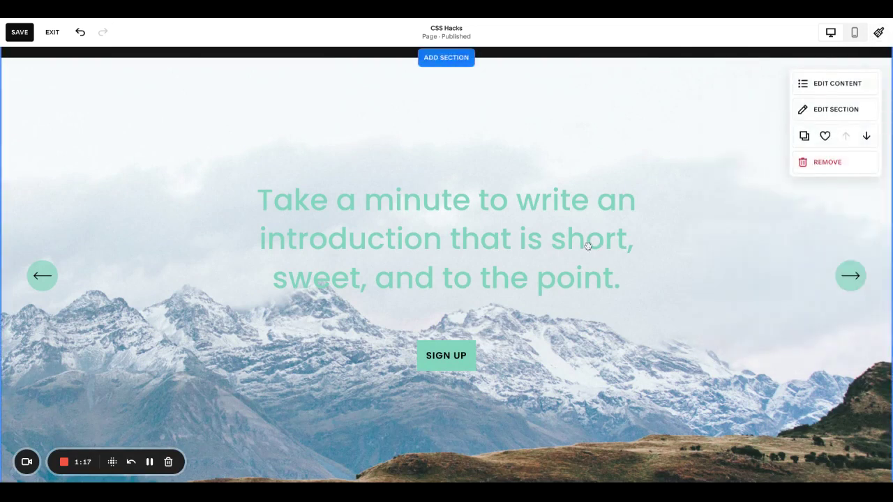
left_click(841, 91)
left_click(815, 113)
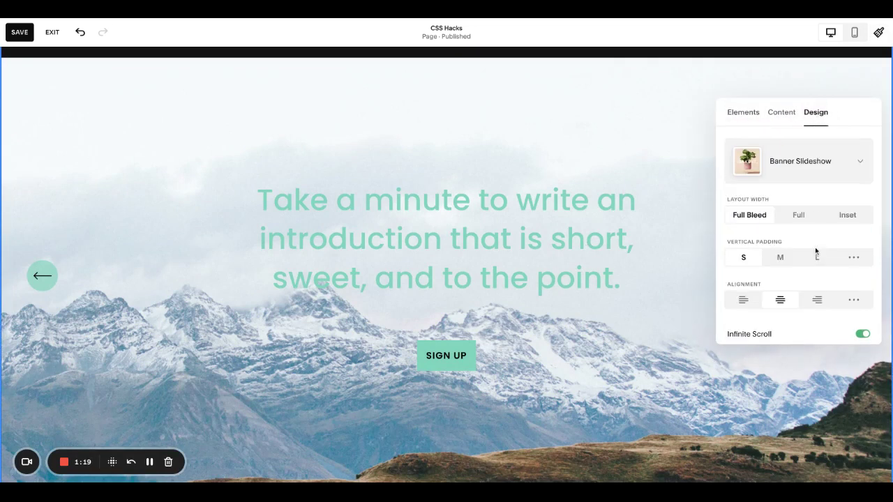
left_click(772, 83)
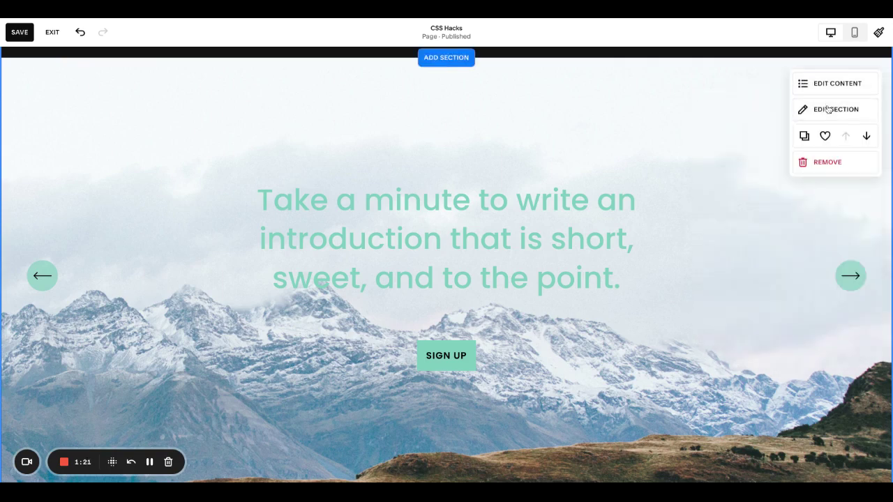
left_click(823, 108)
left_click(823, 112)
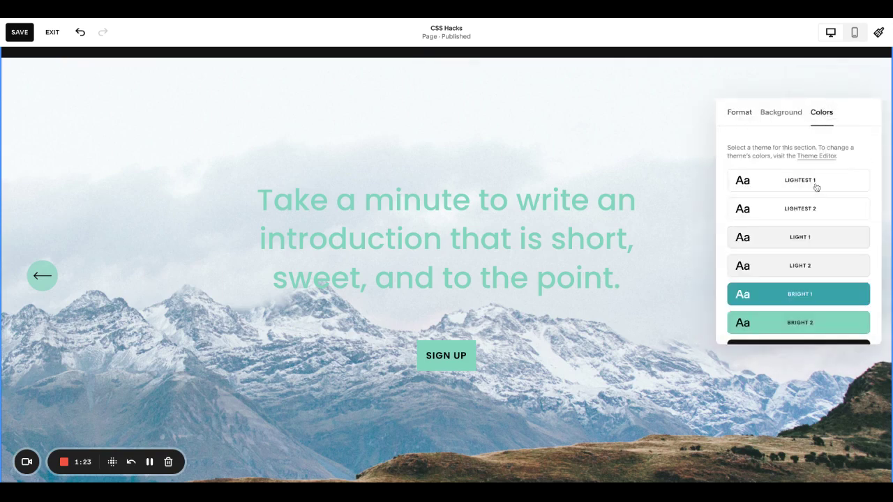
left_click(816, 182)
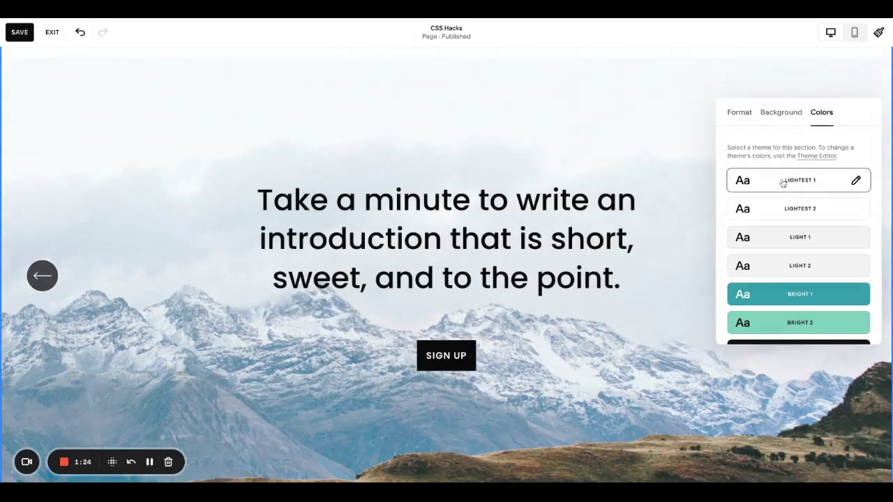
- Try a section-wide title and button, then remove both again
left_click(673, 138)
left_click(828, 83)
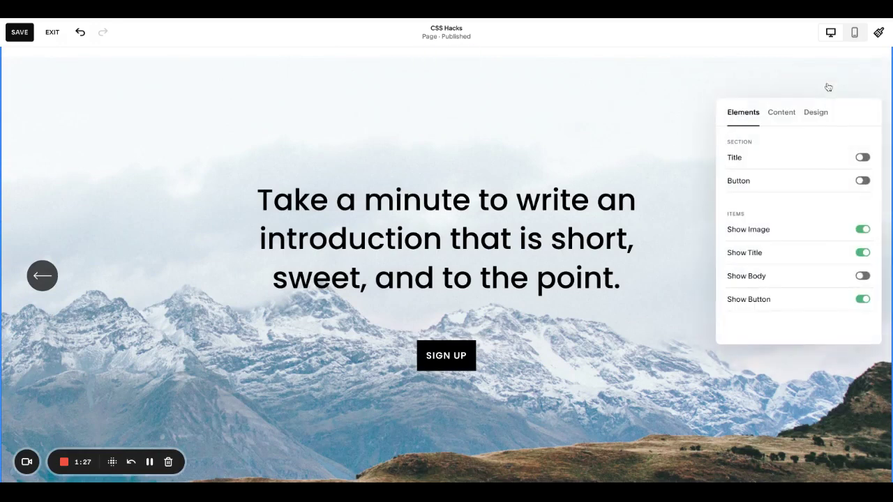
left_click(816, 162)
left_click(812, 182)
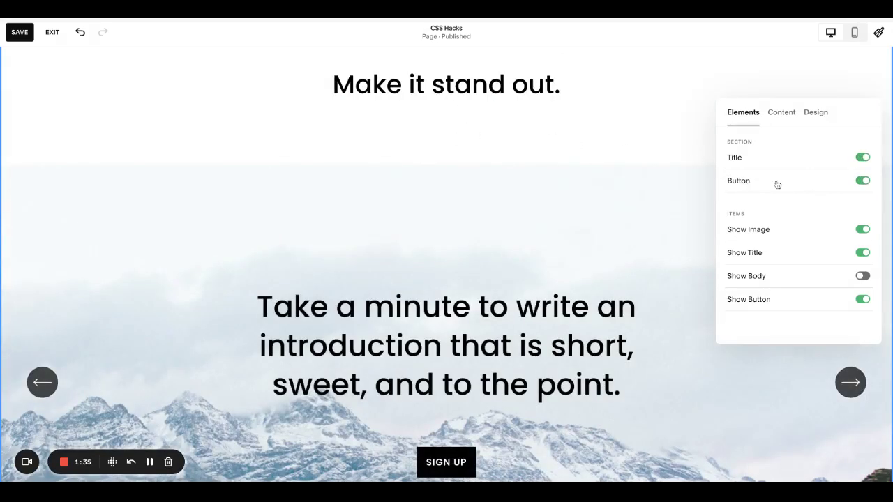
left_click(781, 181)
left_click(777, 168)
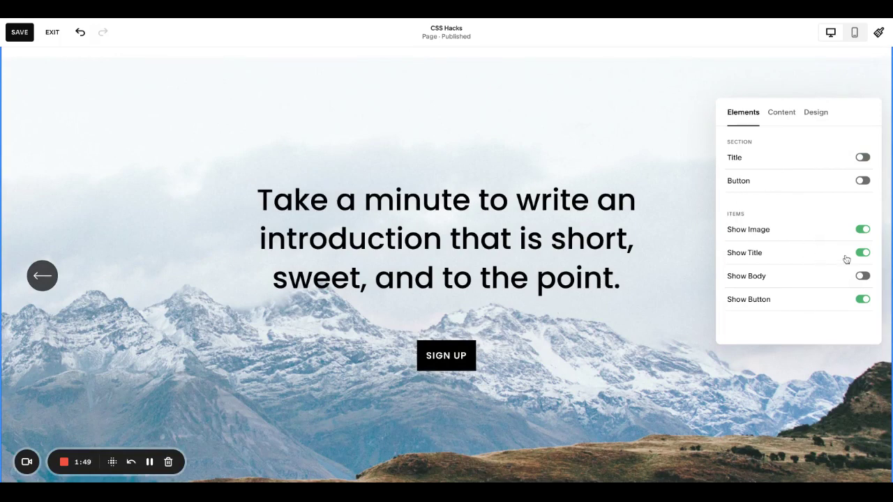
- Keep slide image, title and SIGN UP button shown with body text hidden
left_click(828, 229)
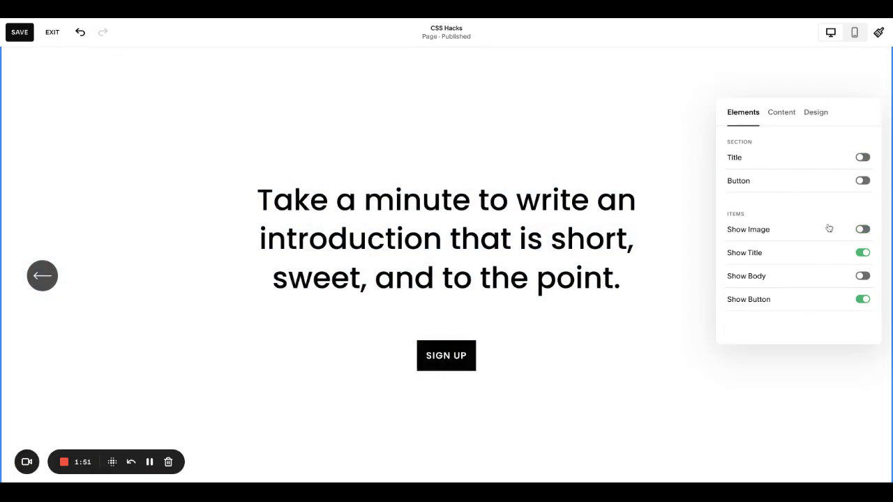
left_click(829, 228)
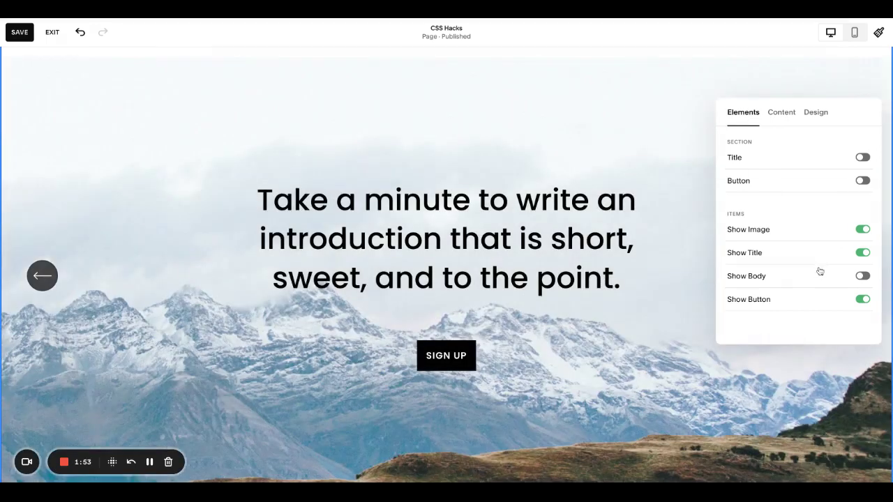
left_click(819, 274)
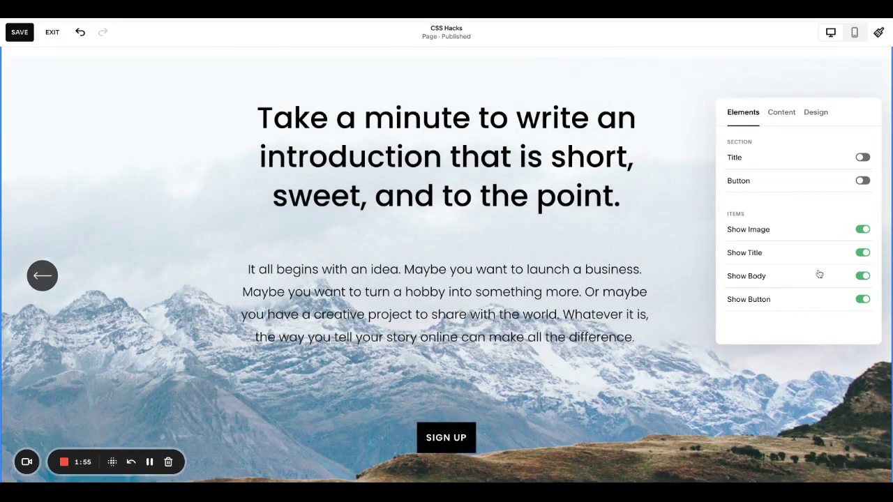
left_click(816, 279)
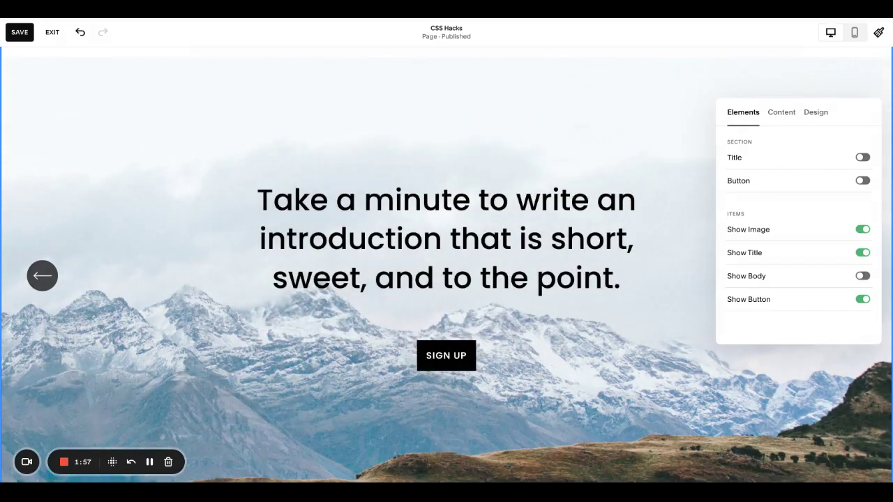
left_click(810, 307)
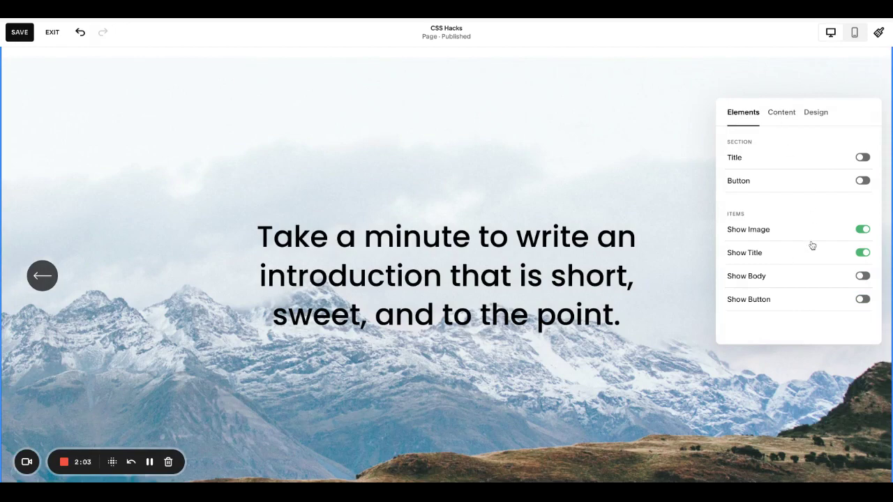
left_click(804, 304)
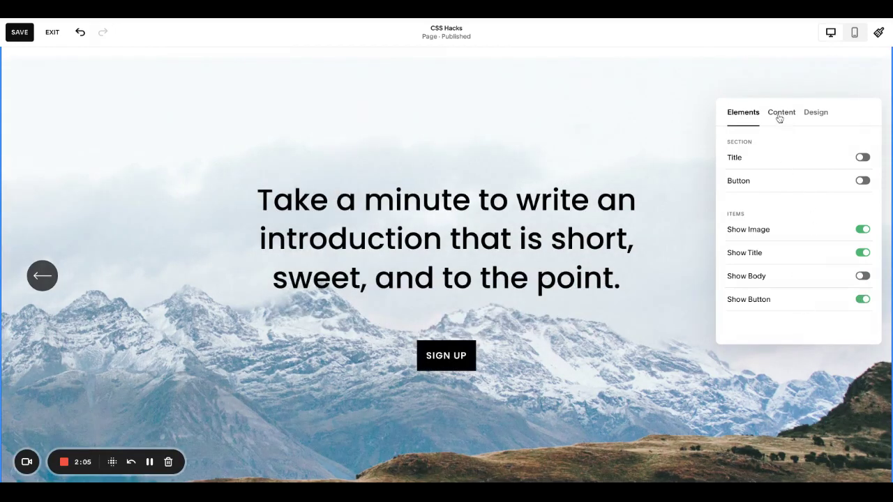
- Inspect the first slide item's Sign up button label and link
left_click(780, 113)
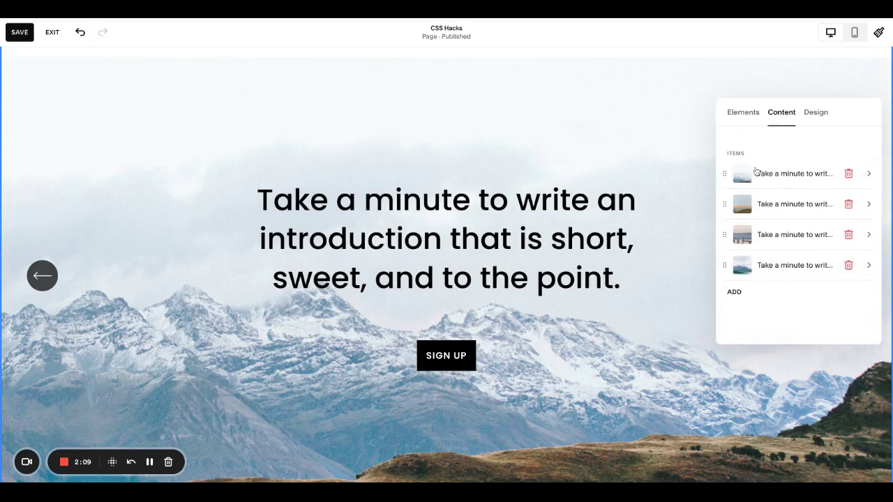
left_click(781, 176)
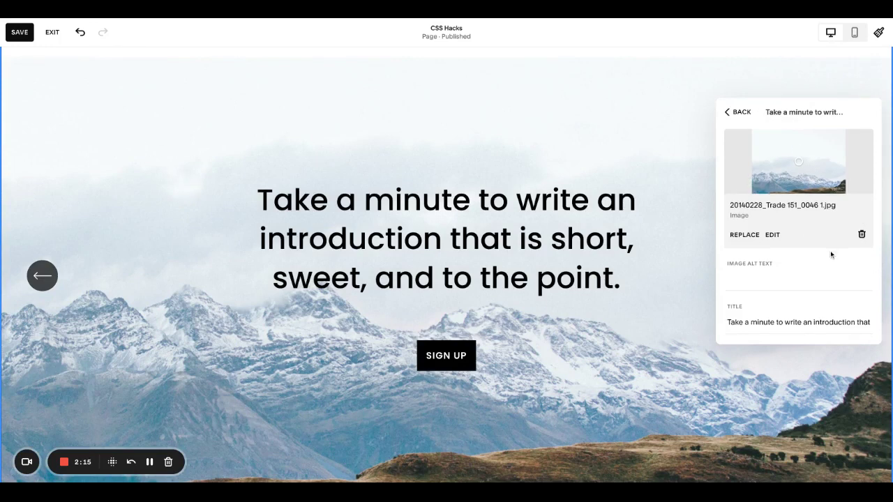
scroll(830, 251, "down", 2)
left_click_drag(759, 286, 719, 293)
left_click(745, 313)
left_click(740, 111)
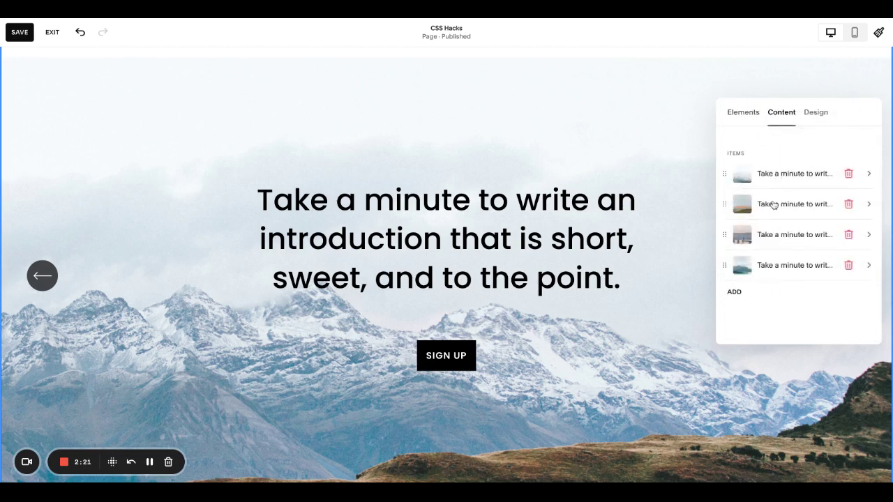
- Review the second slide item, leave the slide order unchanged, and open Design
left_click(773, 204)
scroll(773, 203, "up", 3)
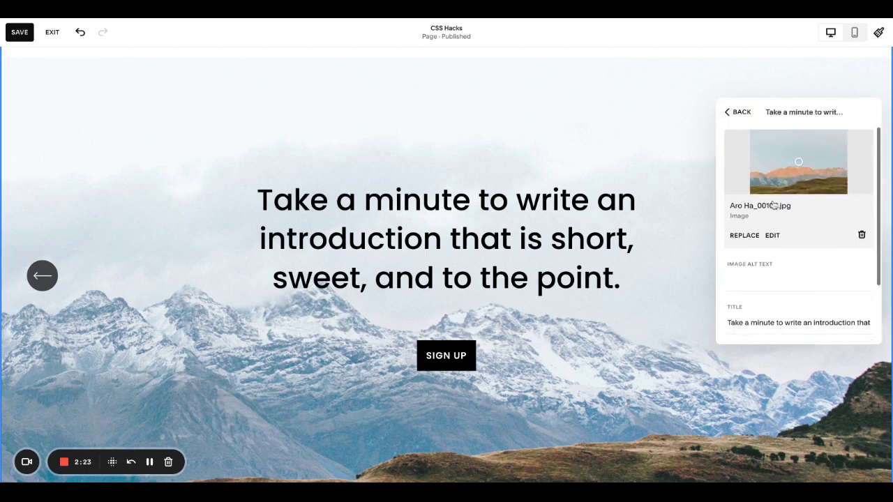
left_click(732, 115)
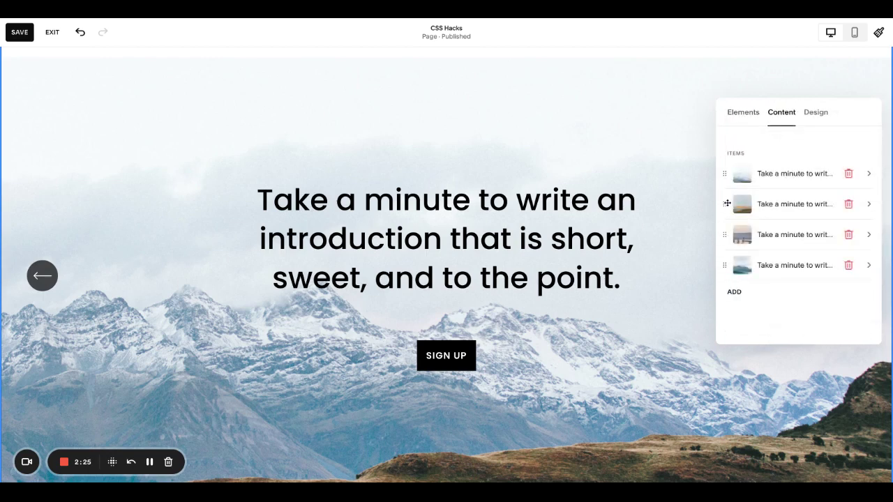
mouse_move(724, 201)
left_mouse_down()
mouse_move(725, 209)
mouse_move(736, 194)
left_mouse_up()
left_click(815, 113)
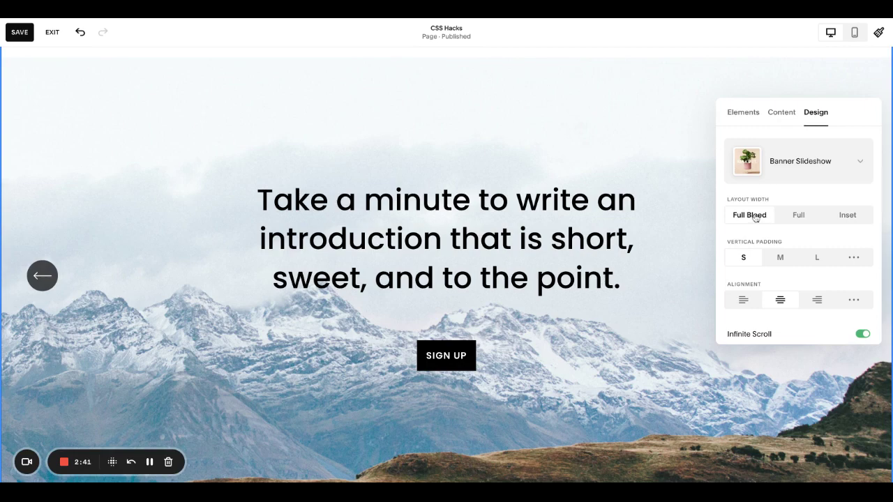
- Keep vertical padding at S, set alignment to left, and leave adjacent slides hidden
left_click(783, 259)
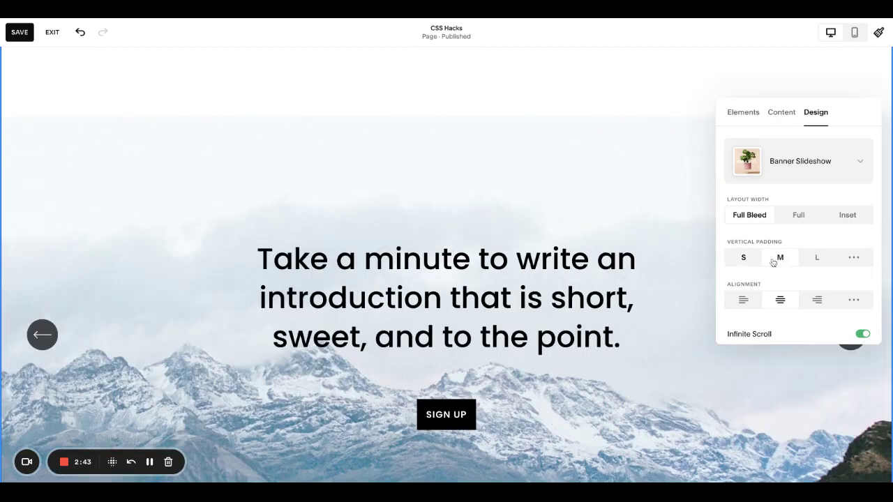
left_click(756, 261)
scroll(813, 258, "down", 3)
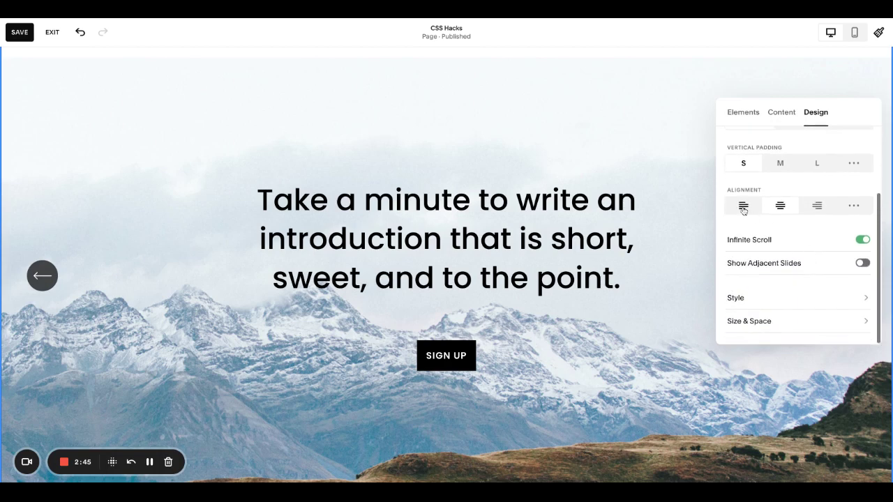
left_click(743, 207)
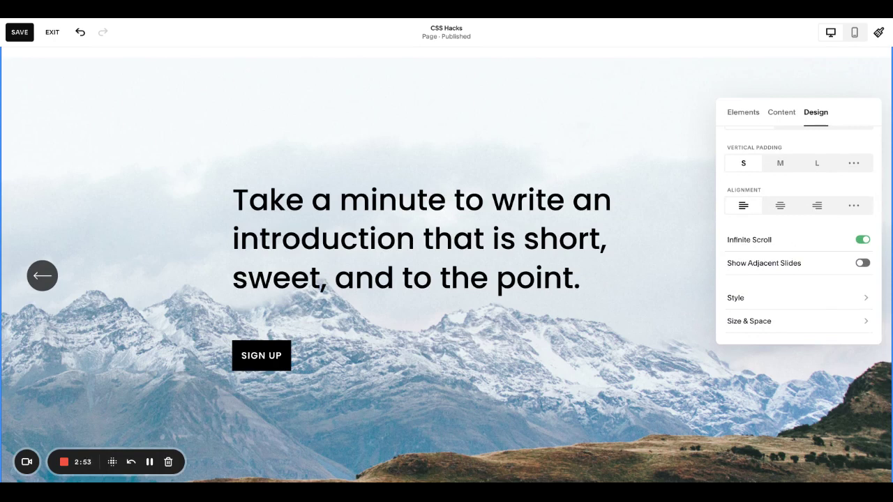
left_click(836, 263)
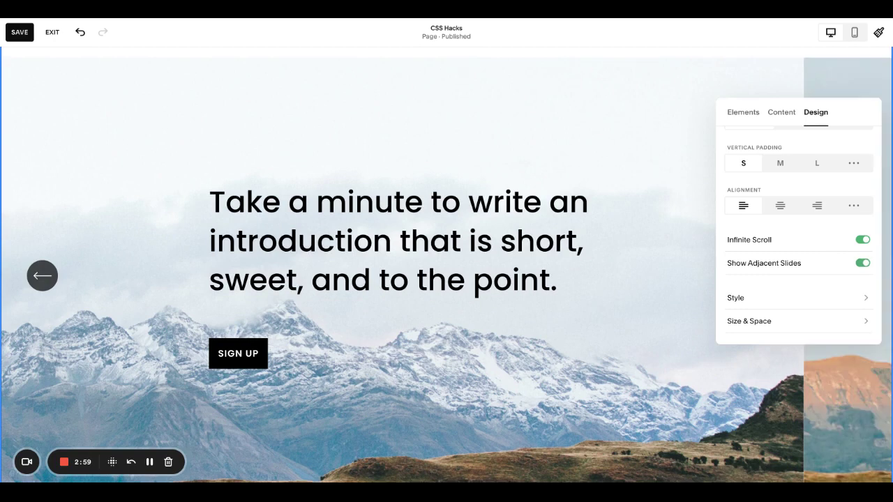
left_click(862, 263)
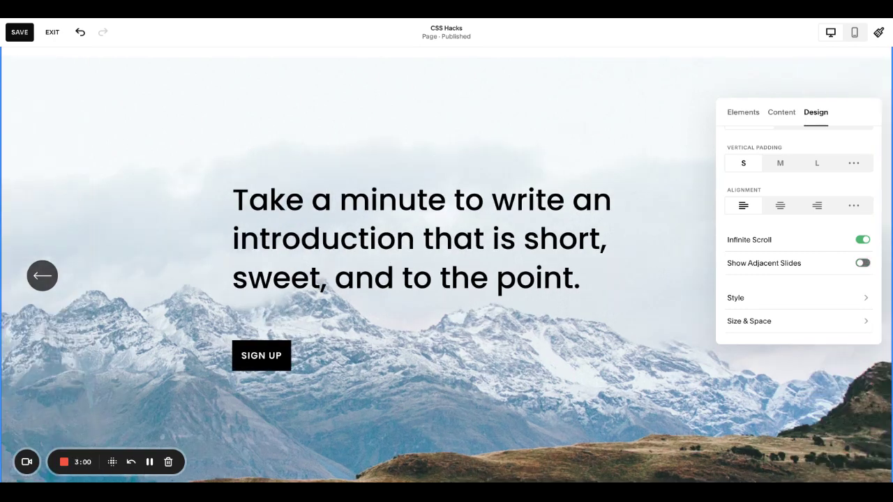
- Compare the L and XL slide text size presets, keeping XL
left_click(814, 297)
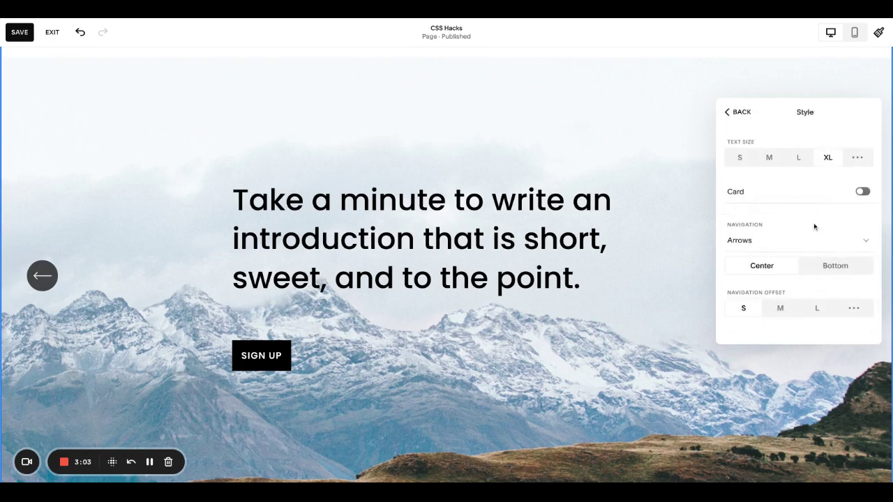
left_click(799, 162)
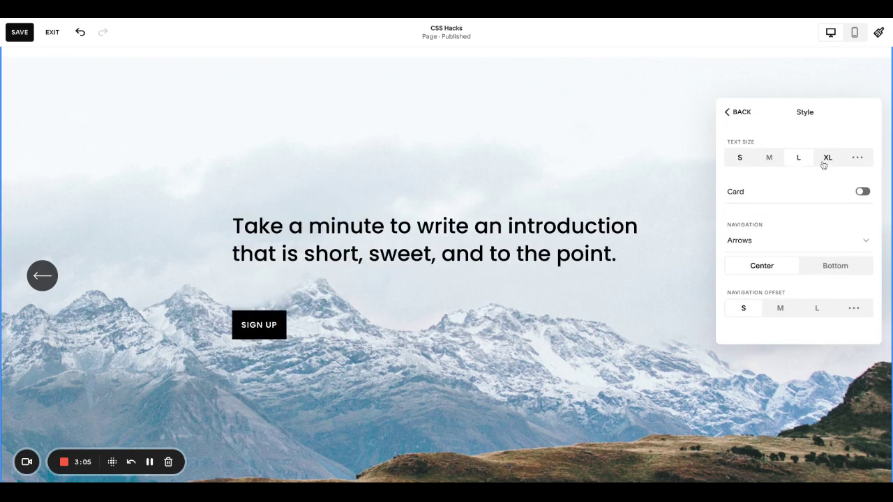
left_click(825, 163)
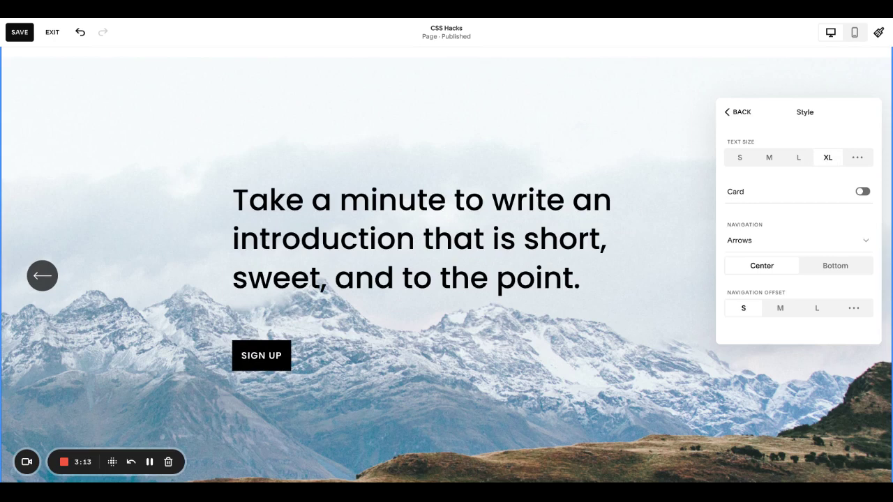
left_click(805, 163)
left_click(827, 157)
- Try custom headline 2.6rem and button 1.2rem sizes, then revert to the XL preset
left_click(857, 158)
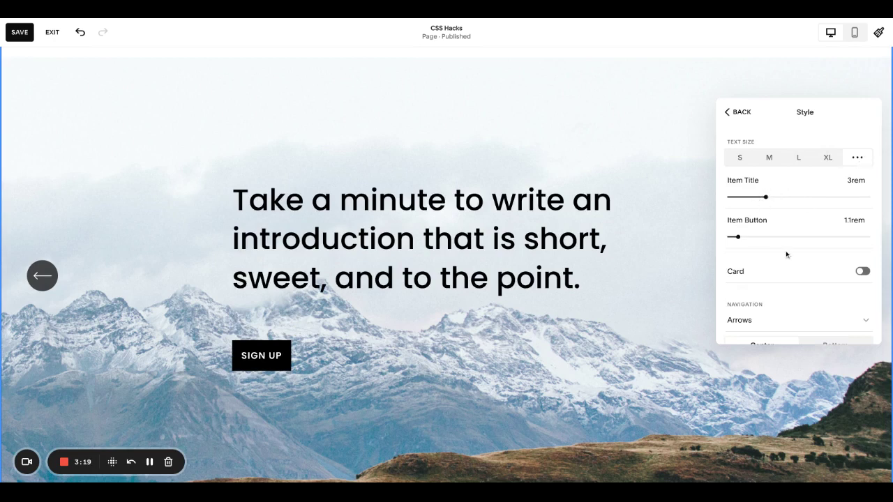
left_click_drag(766, 198, 766, 198)
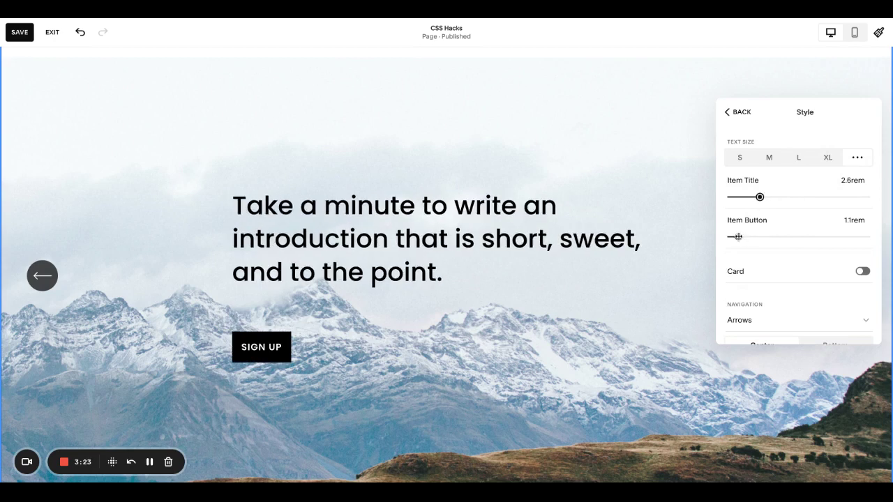
left_click_drag(736, 236, 738, 237)
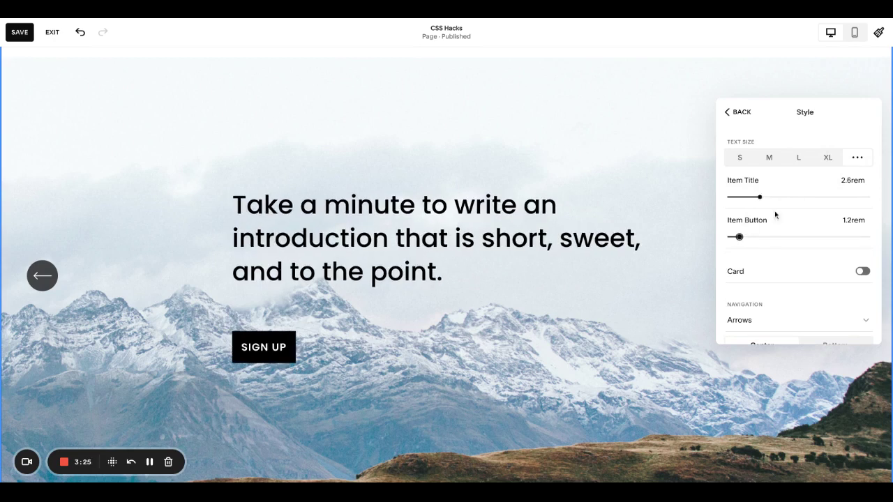
left_click(828, 160)
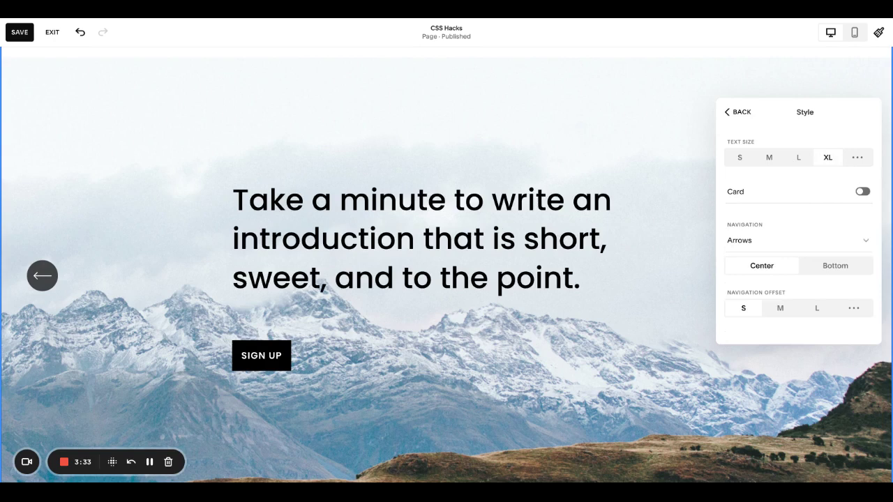
left_click(741, 112)
scroll(770, 279, "down", 3)
- Keep minimum slide height at L and set a custom 71% slide content width
left_click(767, 322)
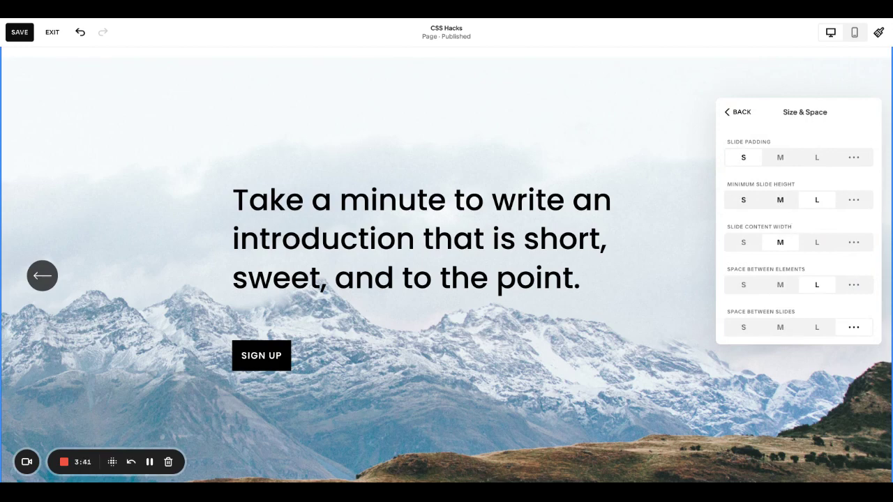
left_click(779, 199)
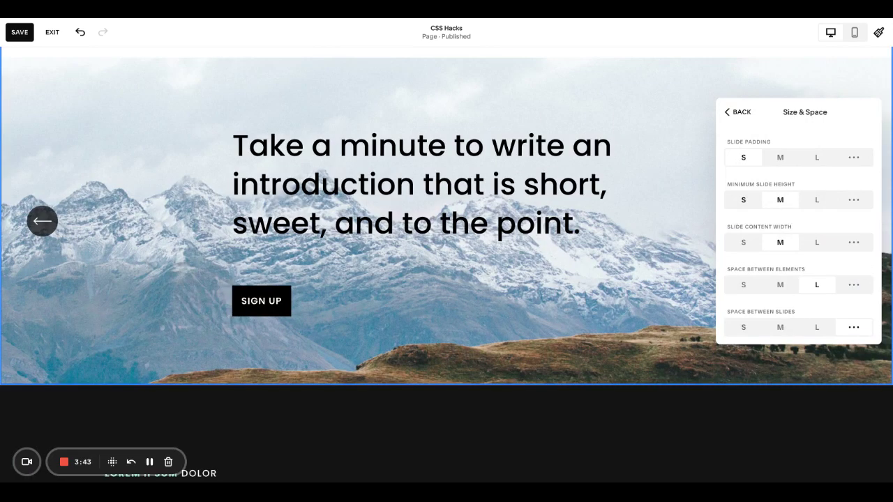
left_click(743, 202)
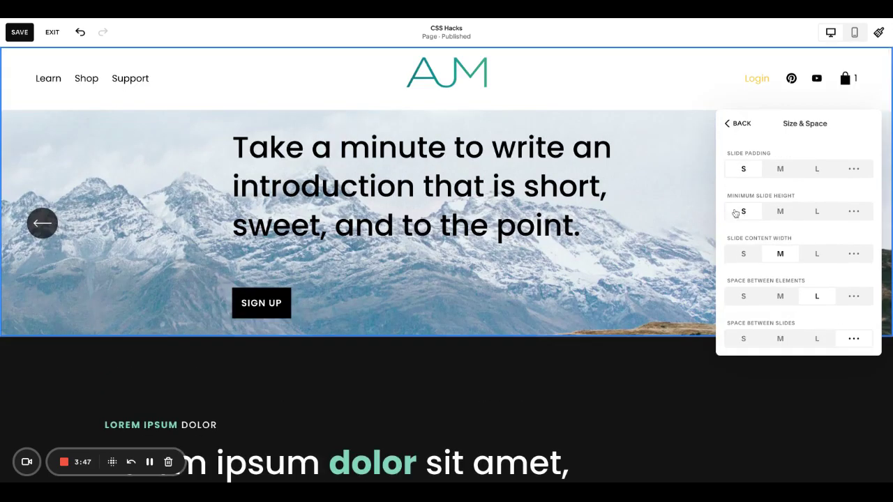
left_click(809, 214)
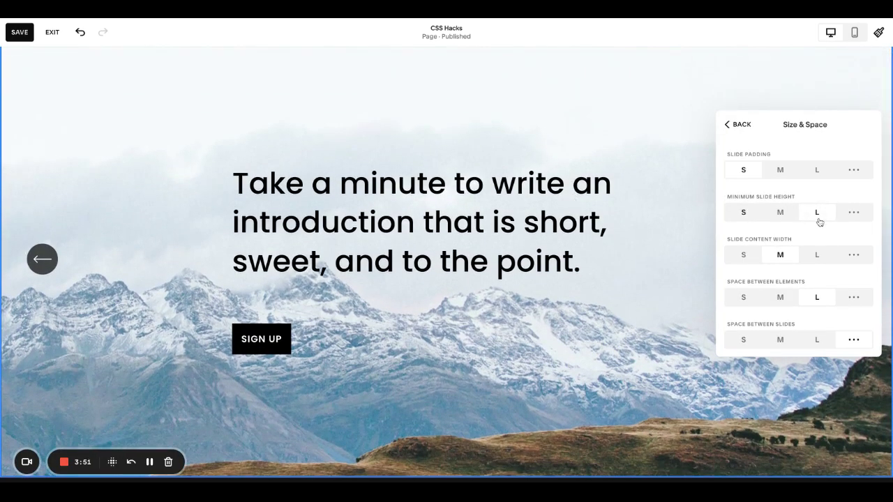
scroll(817, 222, "down", 1)
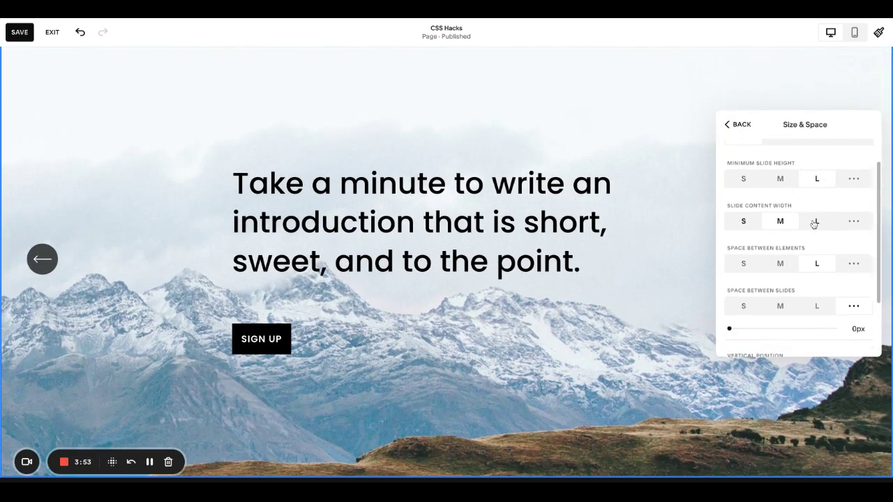
left_click(814, 222)
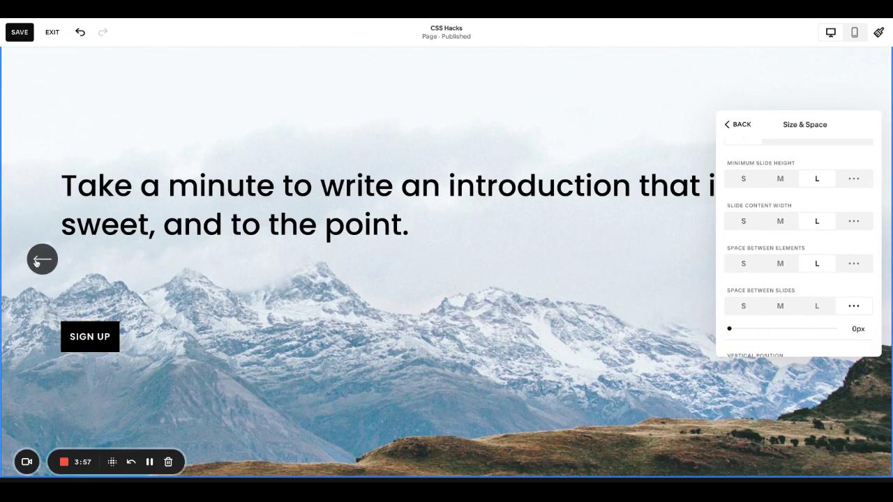
left_click(853, 222)
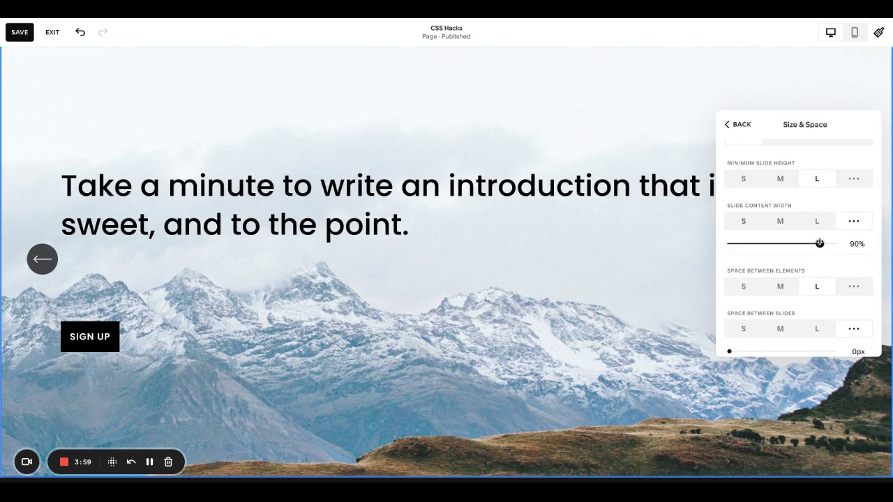
left_click_drag(819, 243, 791, 244)
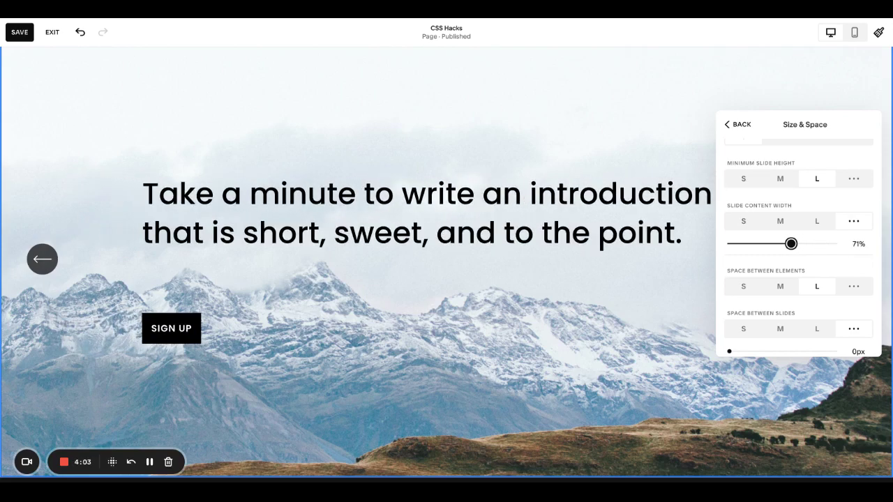
- Set space between slides and space between elements both to S
scroll(791, 243, "down", 2)
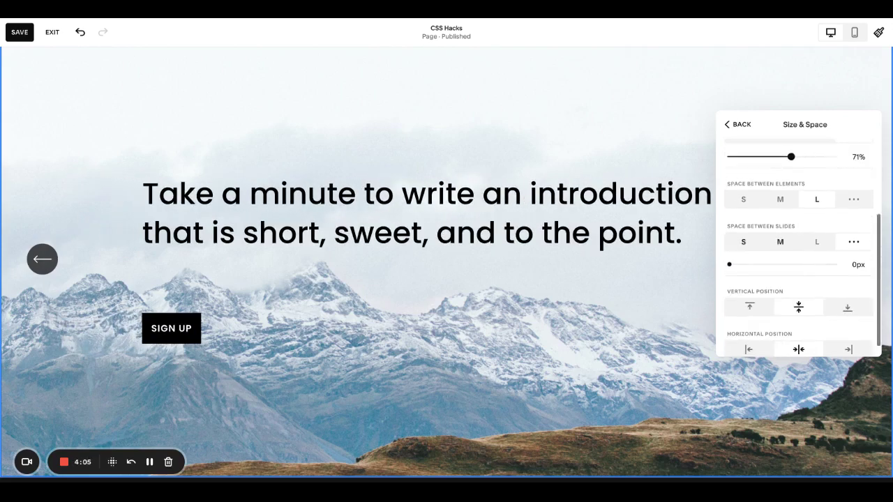
left_click(744, 200)
left_click(816, 200)
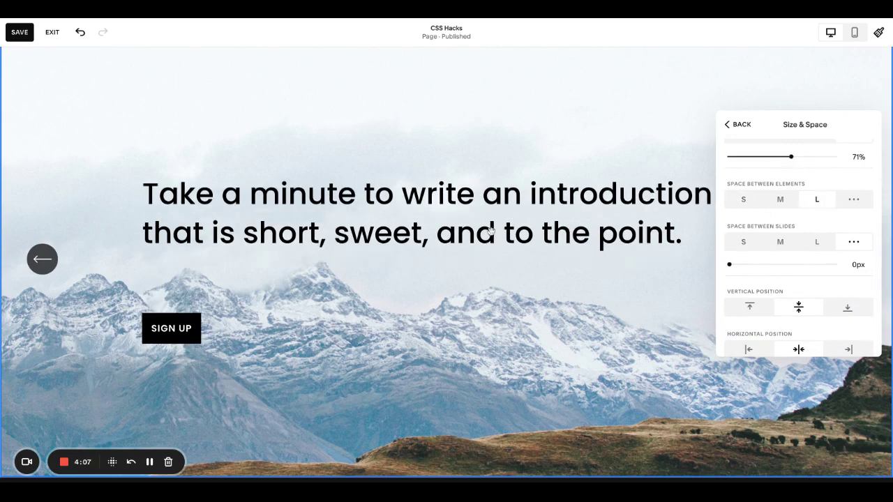
left_click(742, 247)
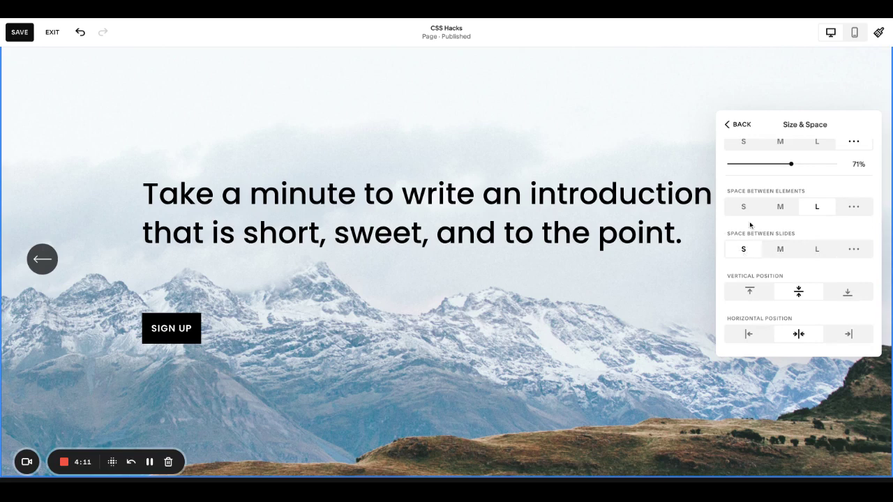
left_click(743, 212)
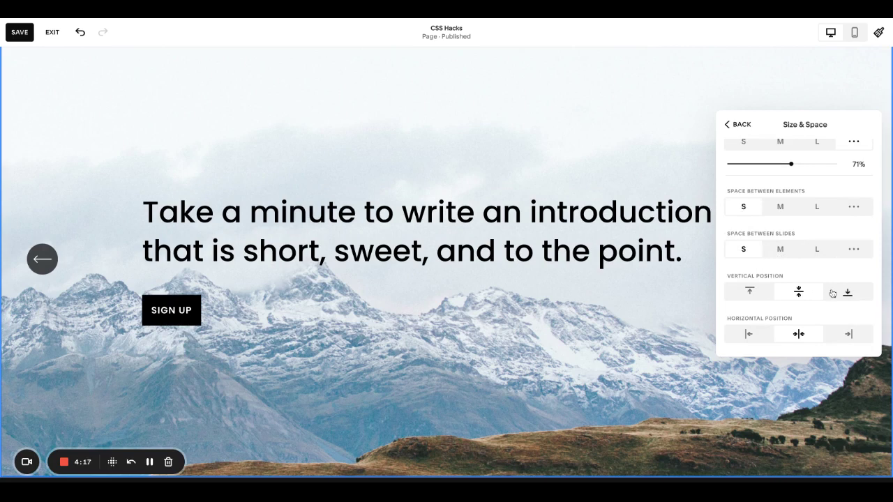
- Position the headline and Sign Up button at middle vertically and center horizontally
left_click(750, 292)
left_click(848, 296)
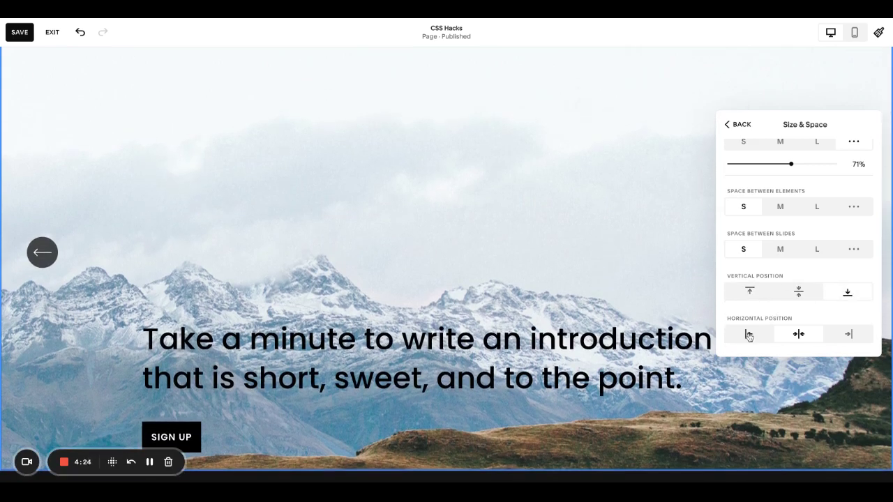
left_click(749, 335)
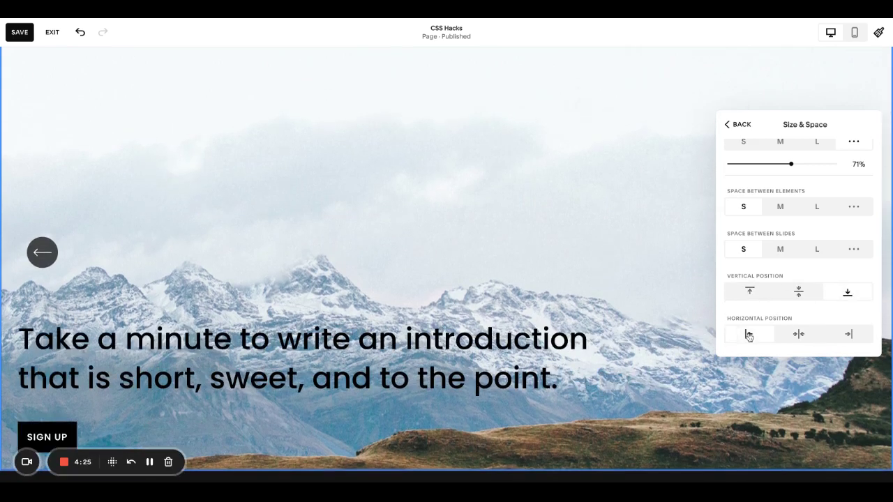
left_click(799, 292)
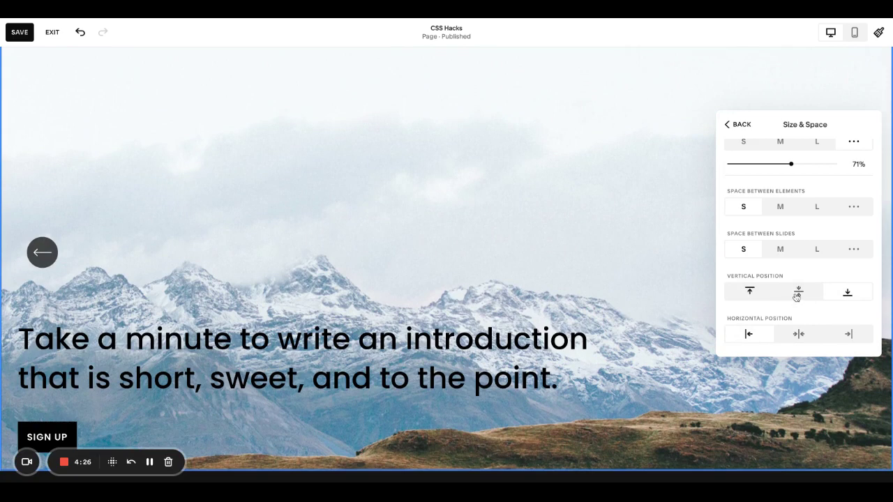
left_click(796, 335)
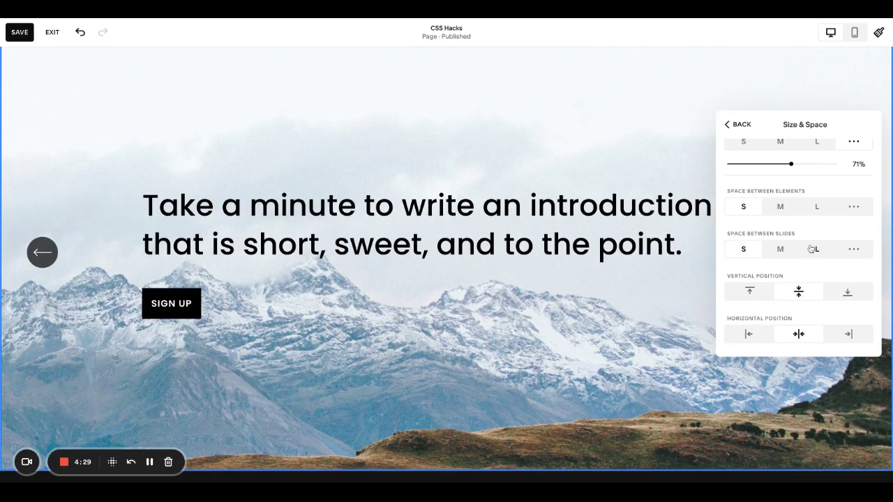
- Turn on the slide Card in Style and set its padding to S
left_click(739, 125)
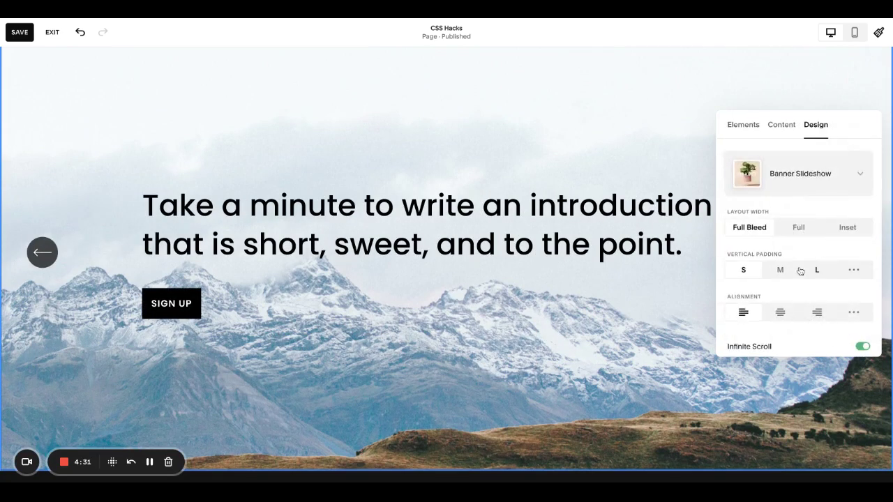
scroll(798, 269, "down", 3)
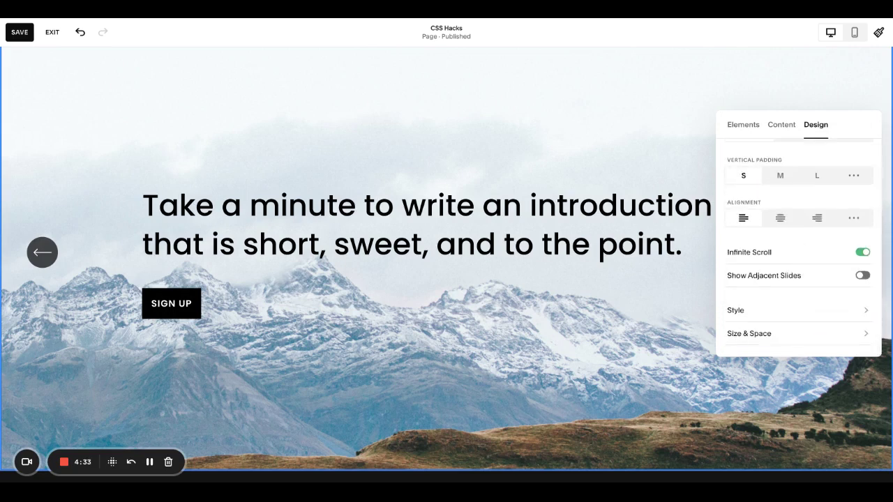
scroll(797, 269, "up", 3)
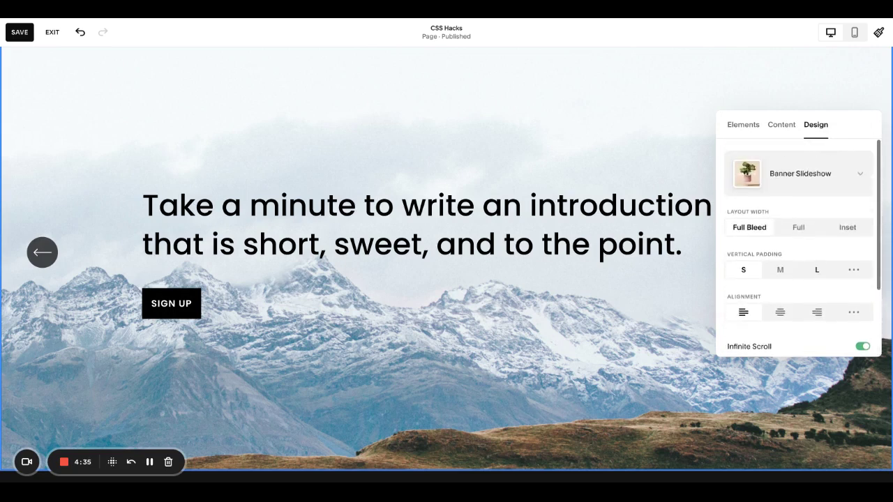
scroll(797, 269, "down", 3)
left_click(774, 310)
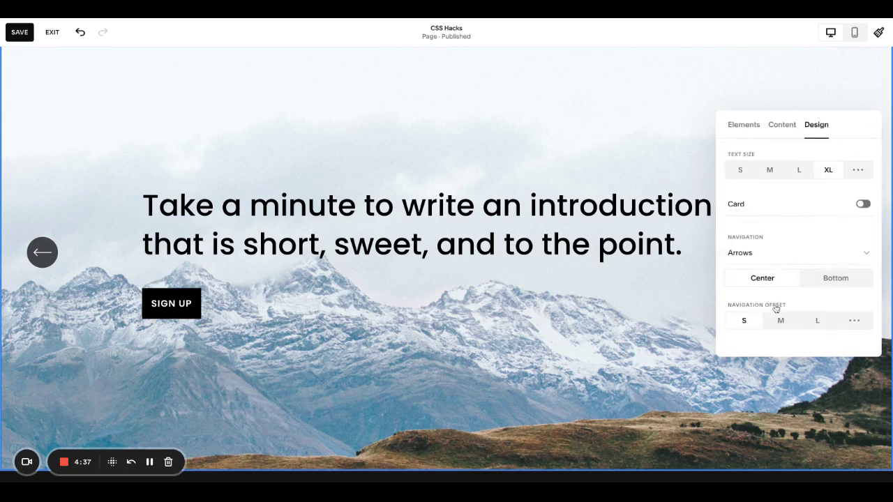
left_click(802, 210)
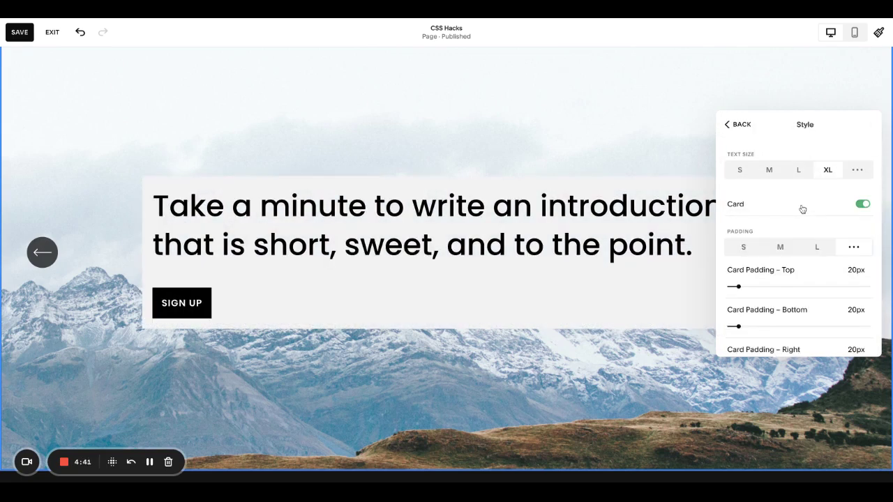
scroll(803, 209, "down", 1)
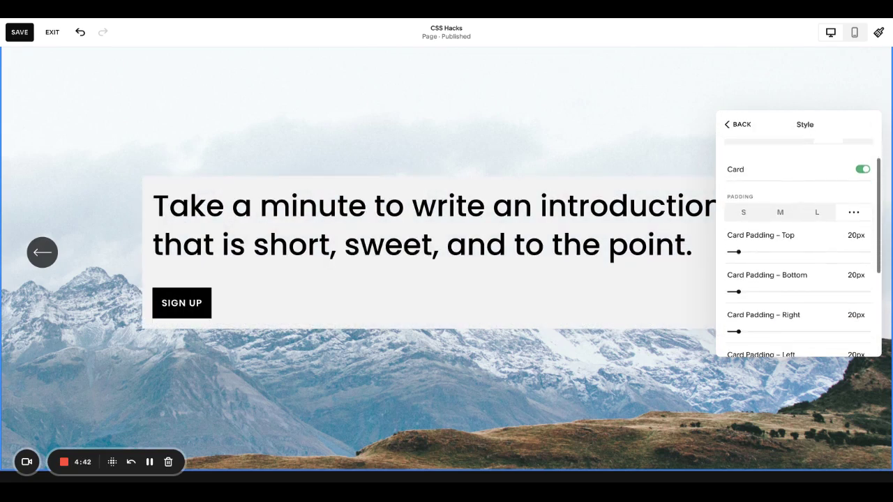
left_click(779, 215)
left_click(752, 220)
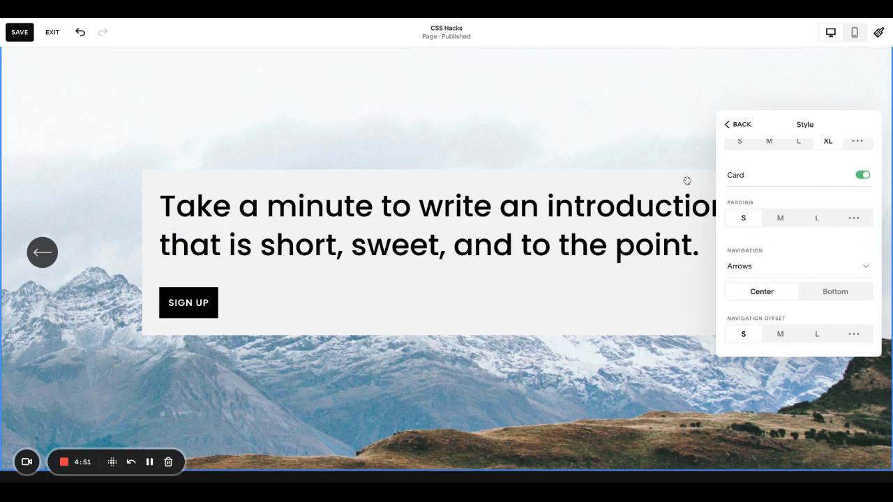
- In Site Styles colours, open Lightest 1's banner slideshow colours, then switch to Light 1
left_click(567, 135)
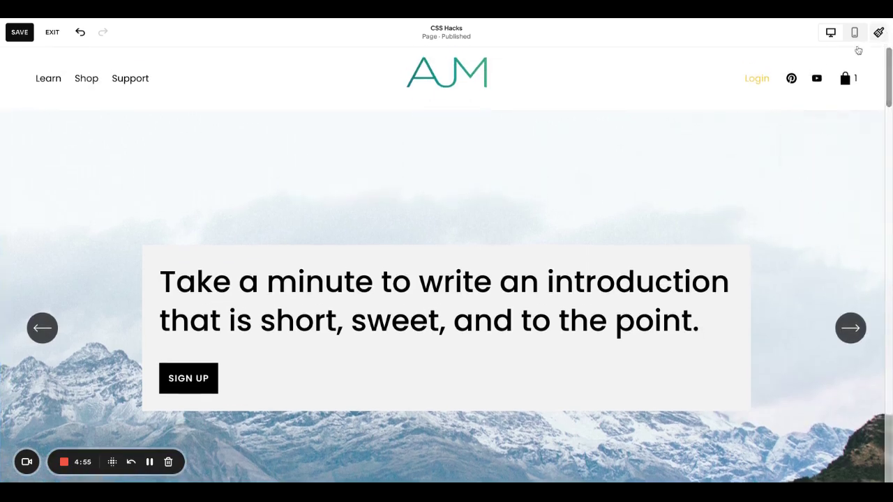
left_click(878, 32)
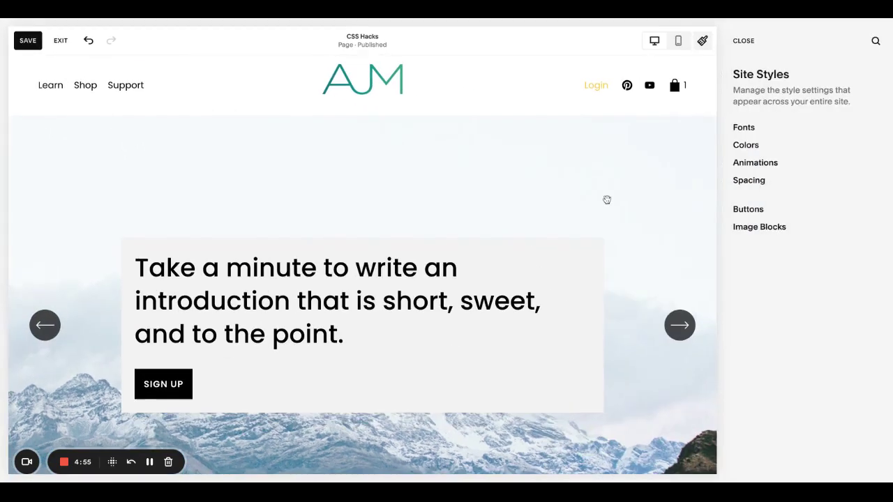
left_click(745, 145)
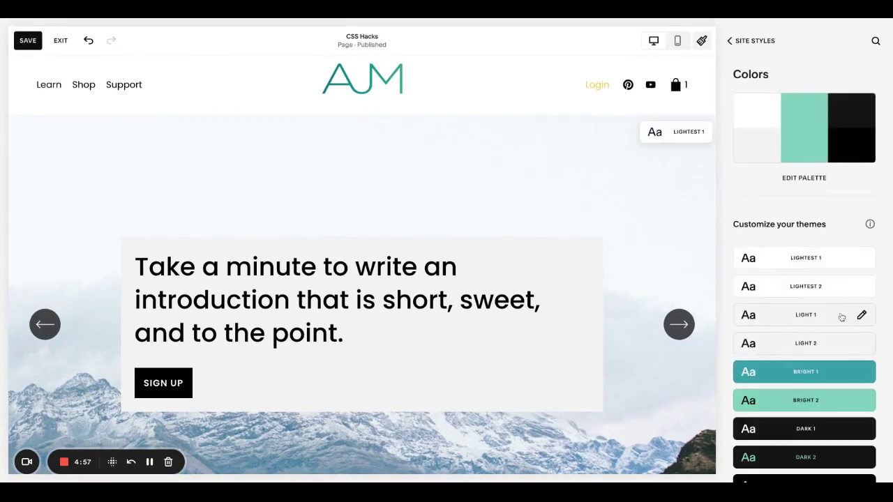
left_click(861, 258)
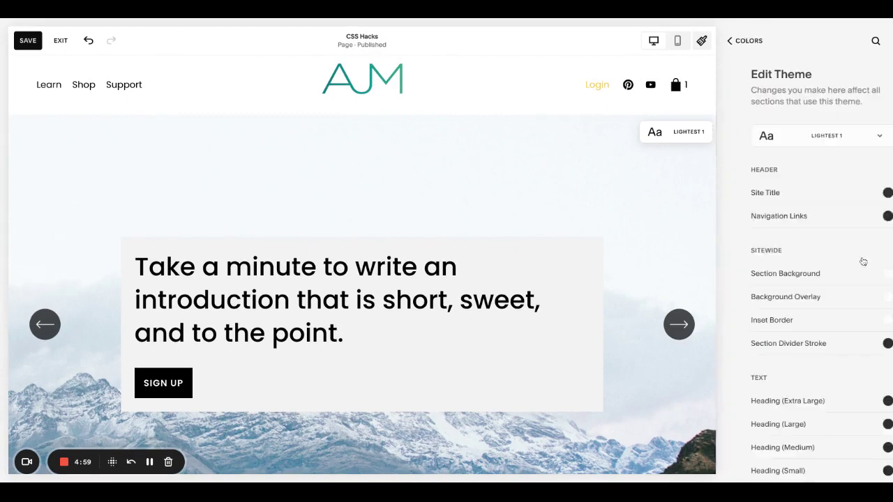
left_click(550, 243)
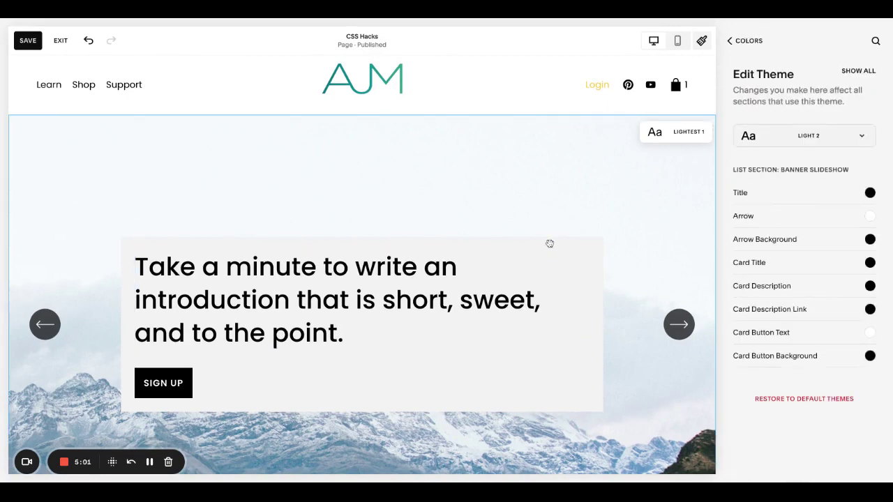
left_click(816, 143)
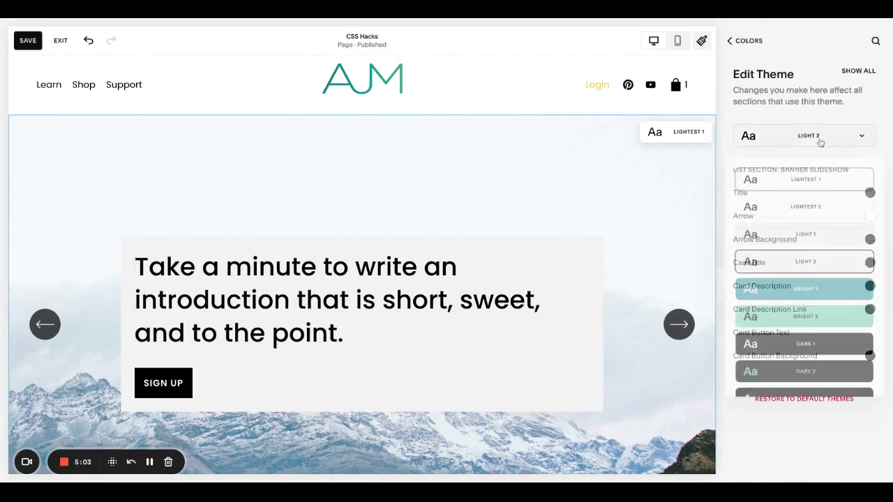
left_click(821, 230)
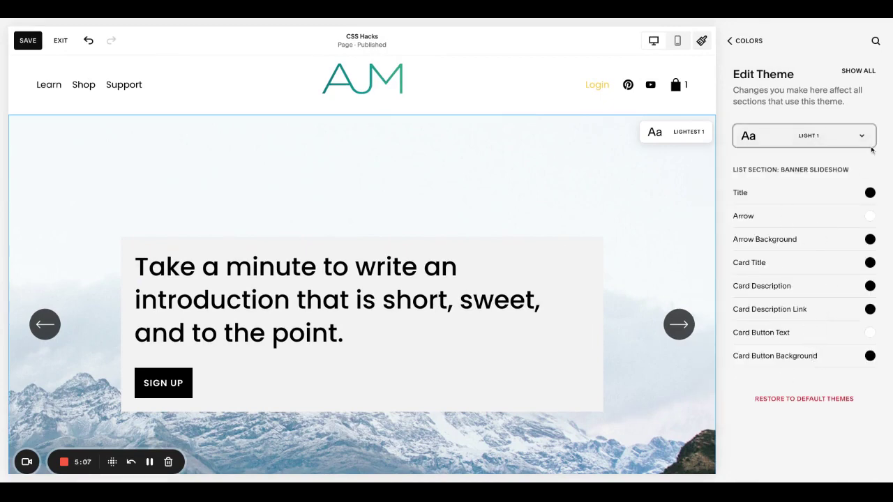
- Set the Light 1 theme's Banner Slideshow Card colour to white
left_click(865, 72)
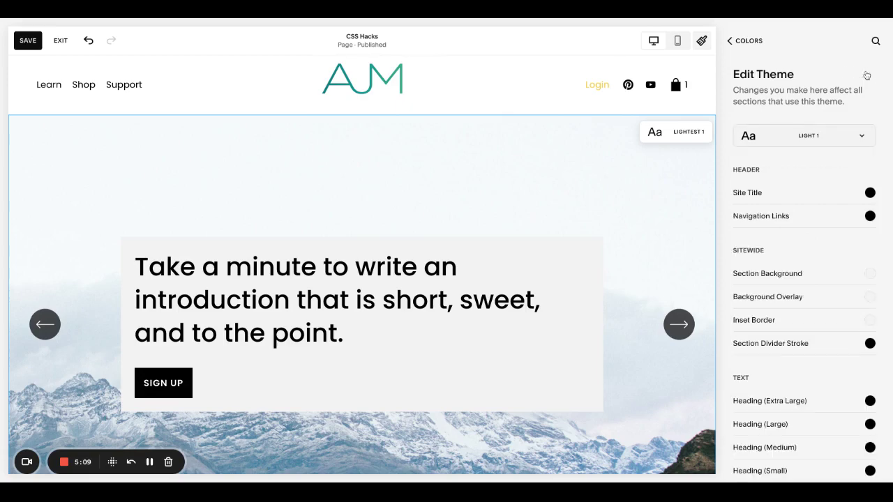
scroll(833, 255, "down", 5)
scroll(832, 255, "down", 10)
scroll(832, 256, "down", 8)
scroll(832, 279, "down", 3)
left_click(870, 283)
left_click(750, 262)
left_click(729, 243)
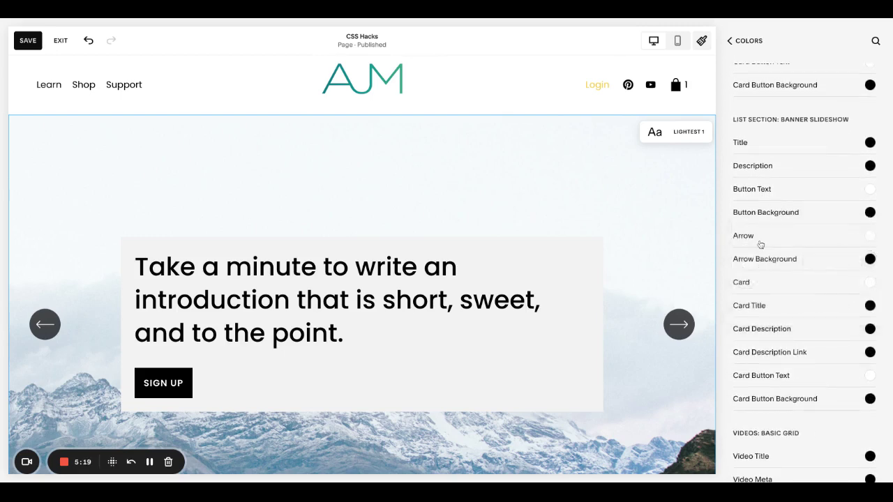
- Make Lightest 1's Banner Slideshow Card black with lowered opacity
scroll(759, 243, "up", 15)
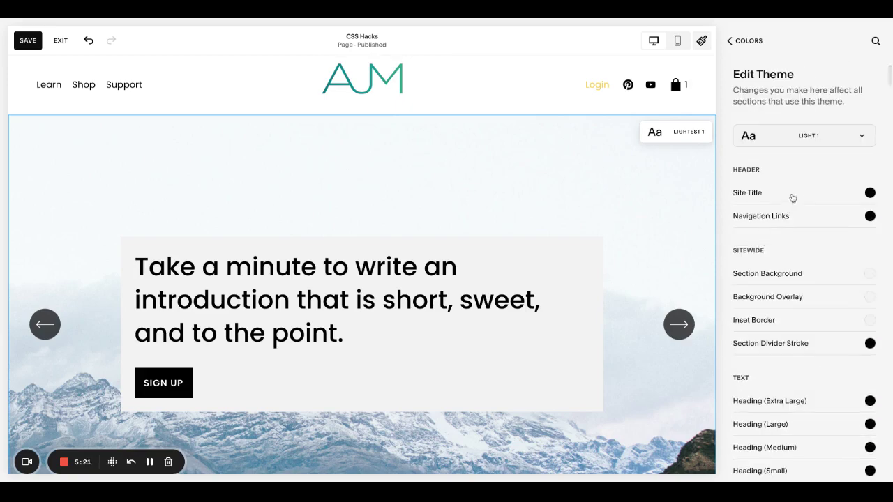
left_click(809, 142)
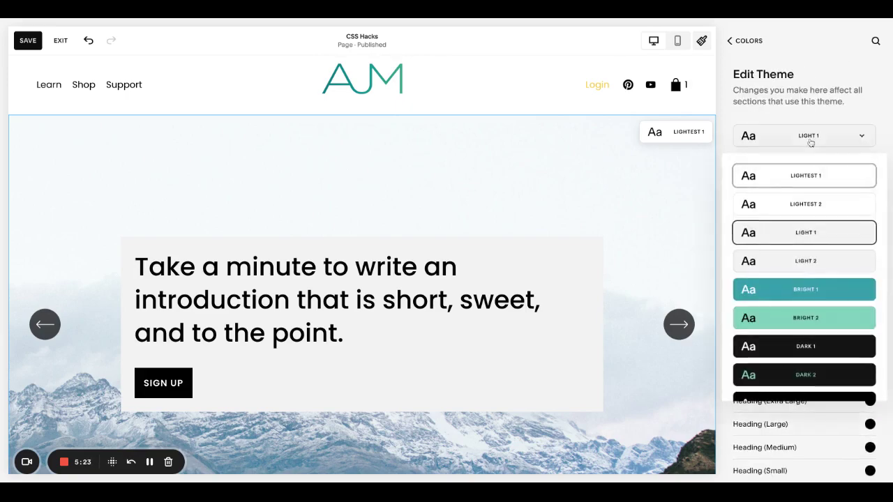
left_click(812, 178)
scroll(812, 179, "down", 20)
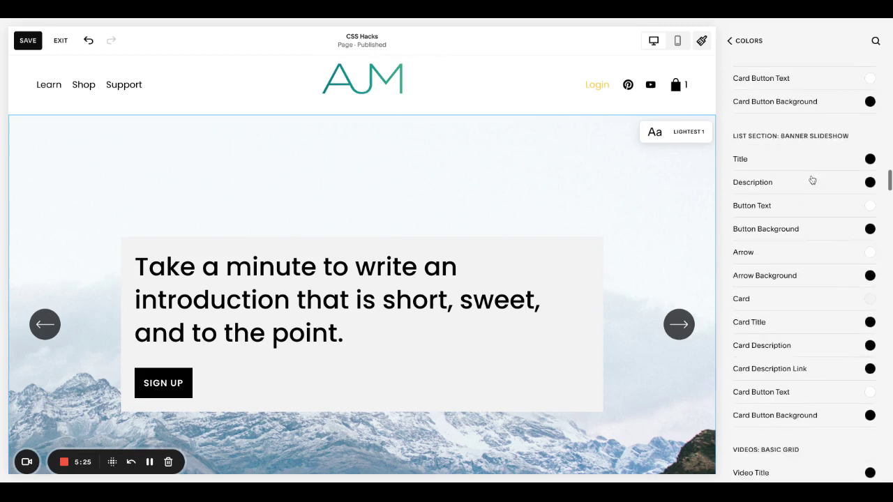
scroll(802, 279, "down", 1)
left_click(869, 280)
left_click(749, 258)
left_click_drag(874, 282, 858, 281)
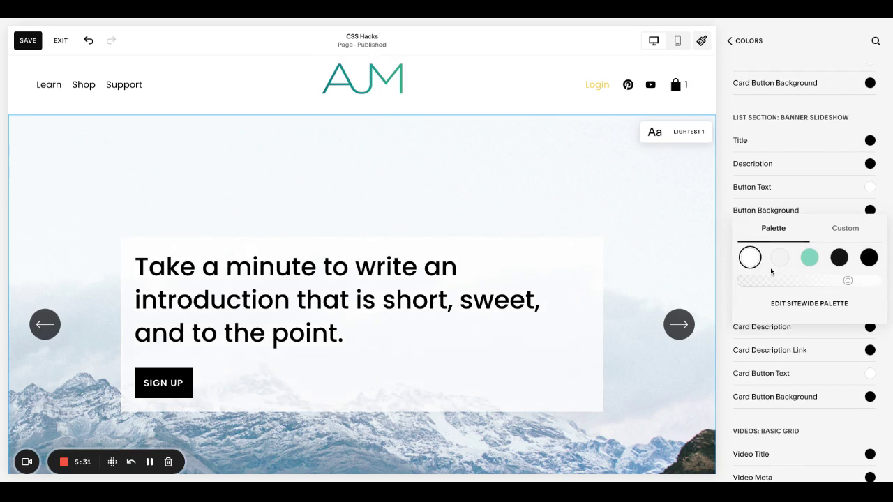
left_click(866, 262)
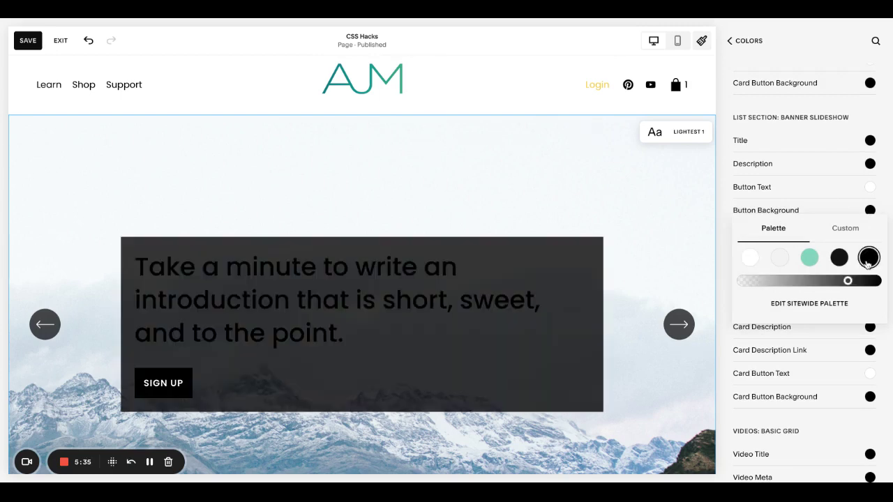
mouse_move(847, 282)
left_mouse_down()
mouse_move(837, 281)
mouse_move(845, 282)
left_mouse_up()
- Back out of the card colour panels and close Site Styles
left_click(746, 46)
left_click(746, 46)
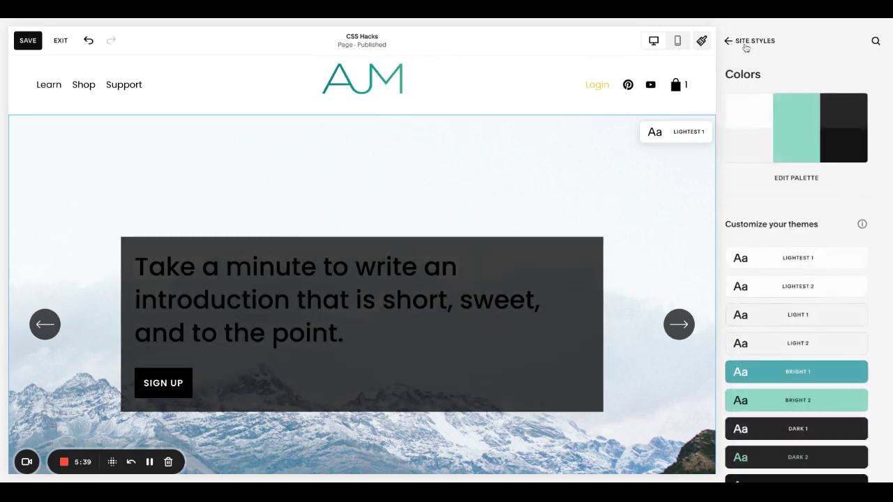
left_click(746, 46)
left_click(745, 42)
- Apply the Dark 1 colour theme to the hero section
mouse_move(691, 175)
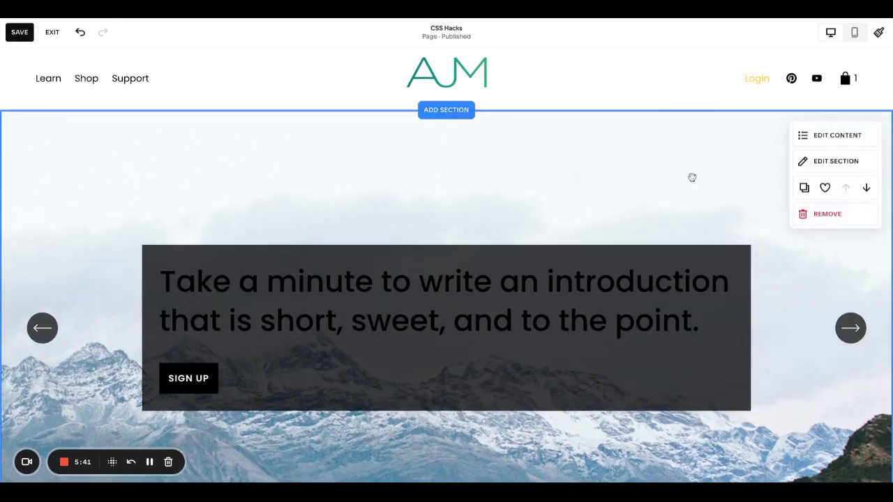
left_click(835, 161)
left_click(820, 165)
scroll(824, 280, "down", 3)
left_click(823, 281)
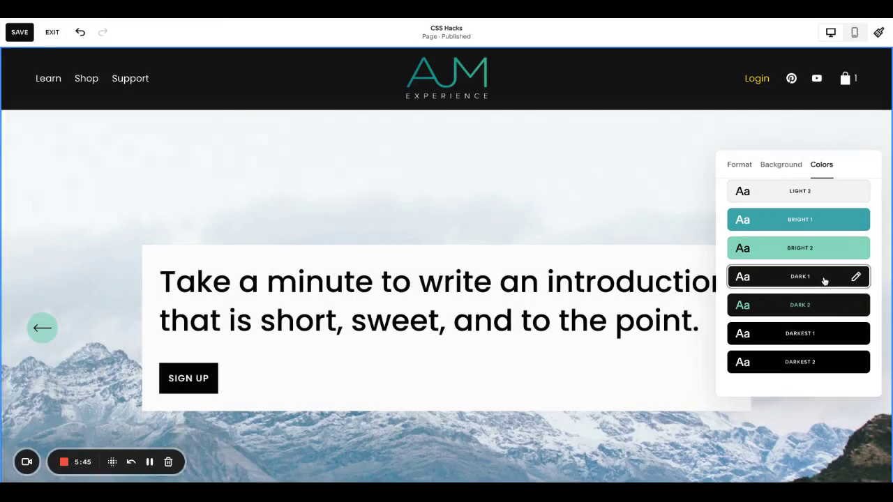
left_click(607, 182)
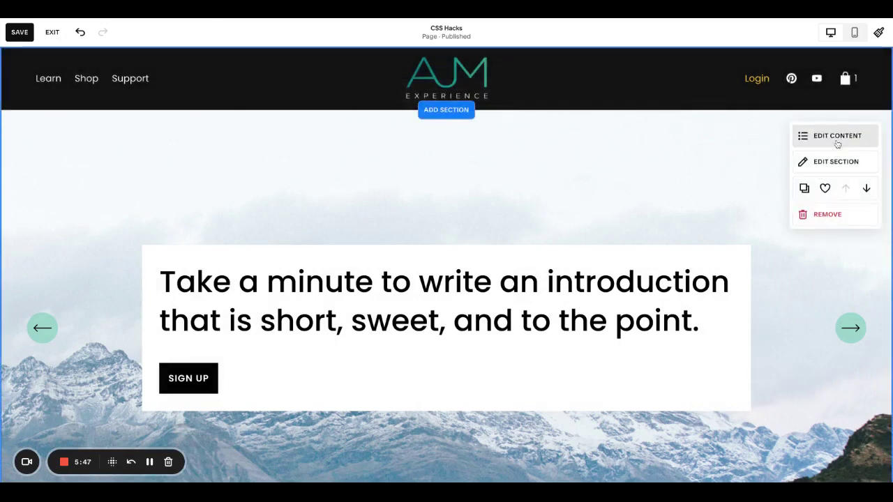
- Review the banner section's colour themes, then bring up Site Styles
left_click(828, 159)
left_click(720, 180)
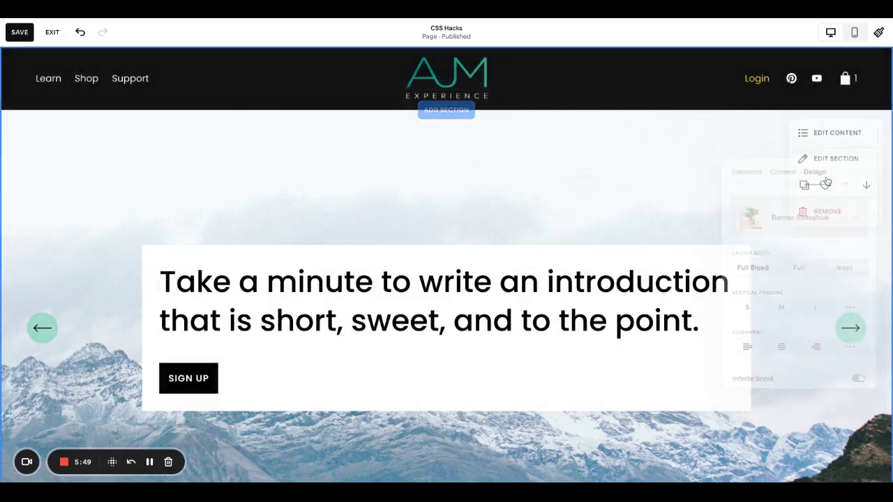
left_click(827, 158)
scroll(827, 325, "down", 3)
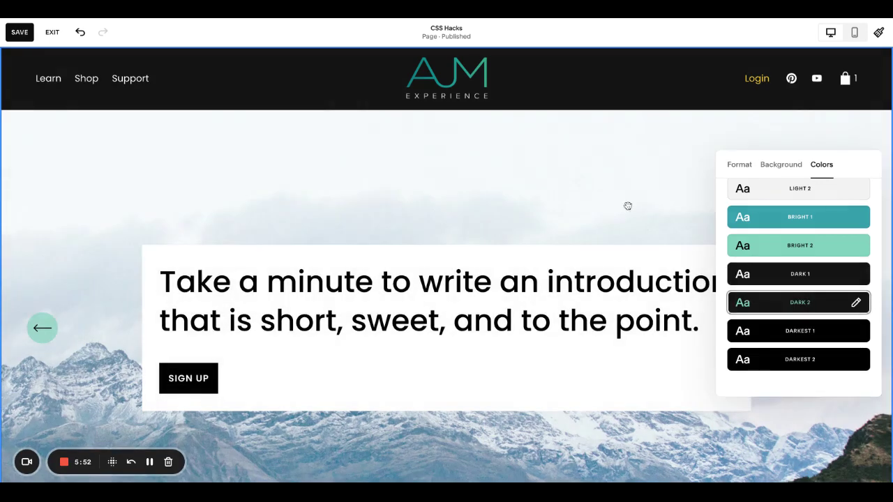
left_click(628, 205)
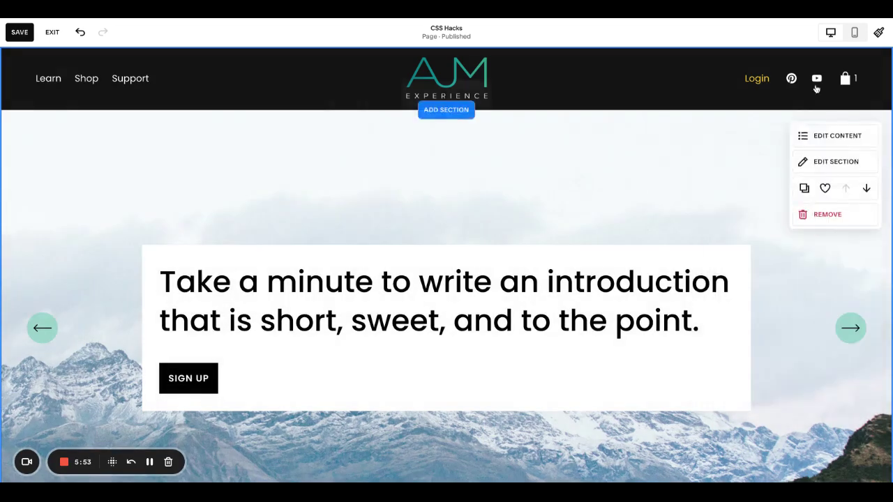
left_click(879, 32)
- Start editing the Dark 2 colour theme in the site colours
scroll(683, 168, "down", 1)
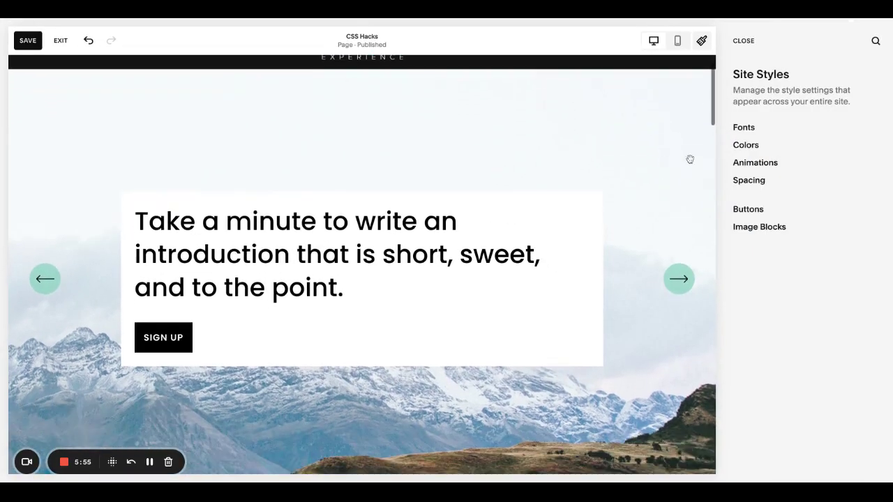
left_click(745, 145)
scroll(827, 287, "down", 3)
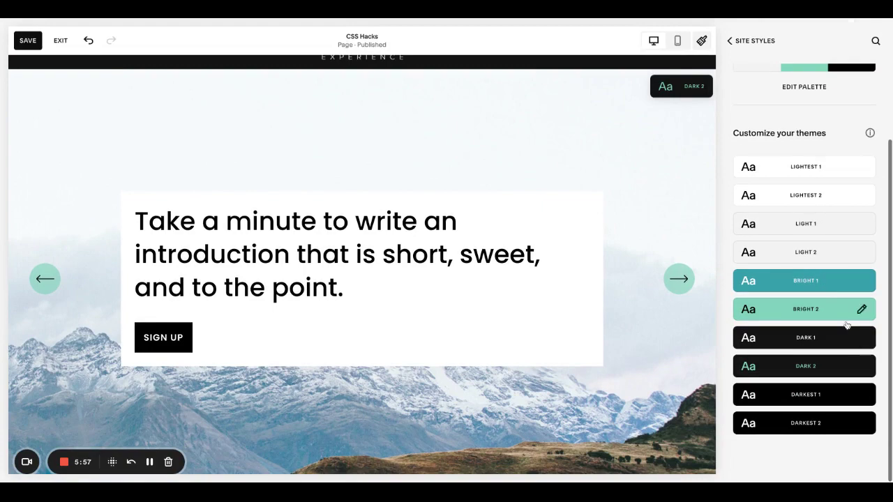
left_click(835, 366)
scroll(842, 306, "down", 15)
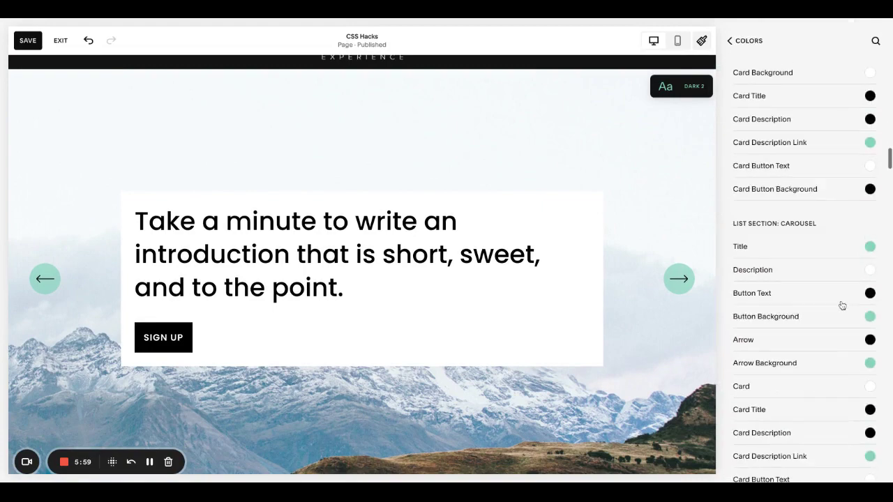
scroll(842, 305, "down", 5)
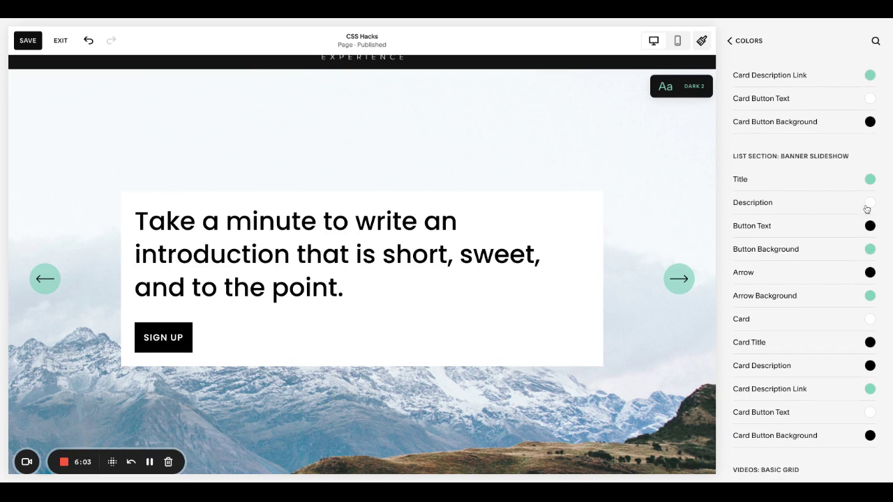
- Make the slideshow title white and the card a partly transparent black
left_click(870, 226)
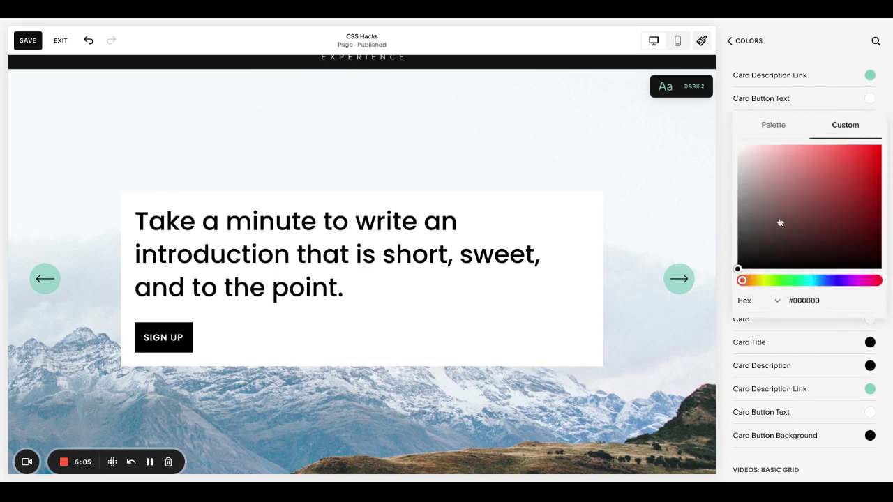
left_click(727, 170)
left_click(869, 178)
left_click(766, 89)
left_click(750, 156)
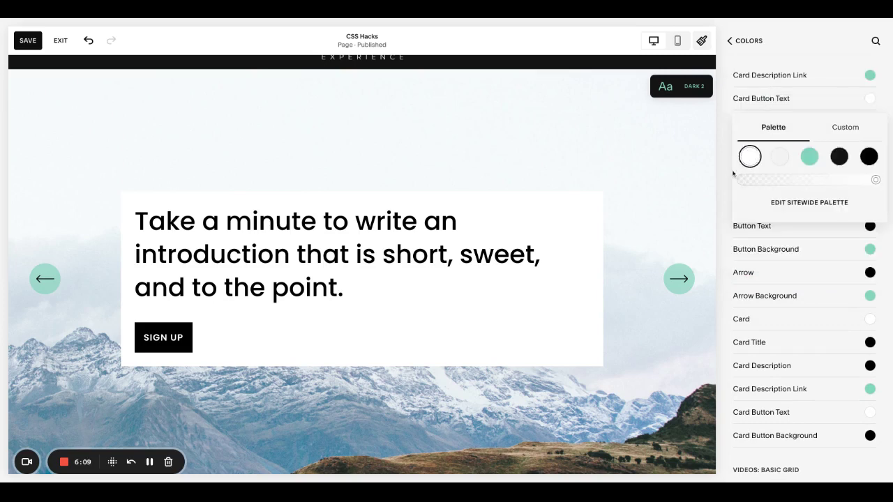
left_click(870, 319)
left_click(868, 297)
left_click_drag(874, 320, 851, 319)
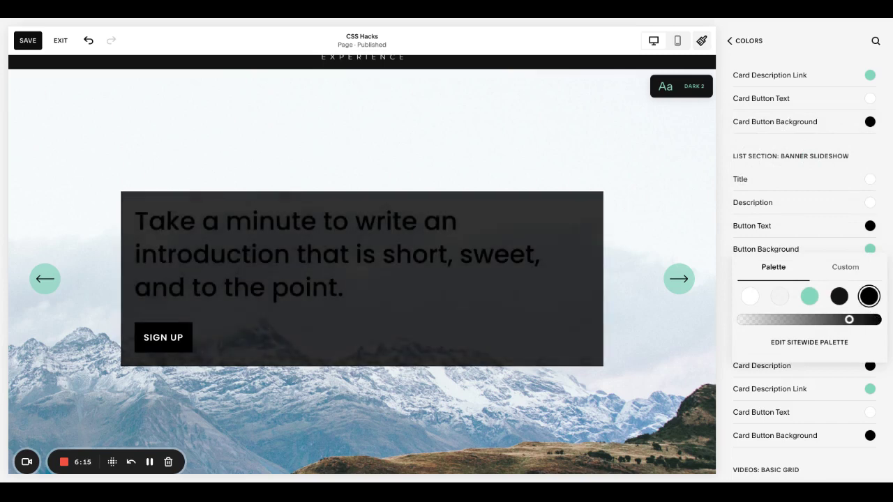
left_click(887, 236)
- Set the slideshow button text and the card title to white
left_click(870, 225)
left_click(767, 175)
left_click(749, 203)
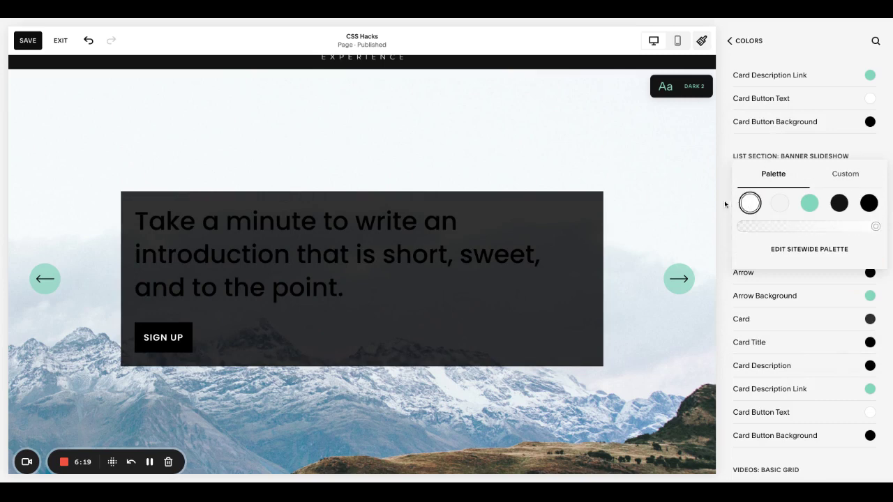
left_click(722, 203)
scroll(851, 296, "down", 1)
scroll(844, 289, "down", 2)
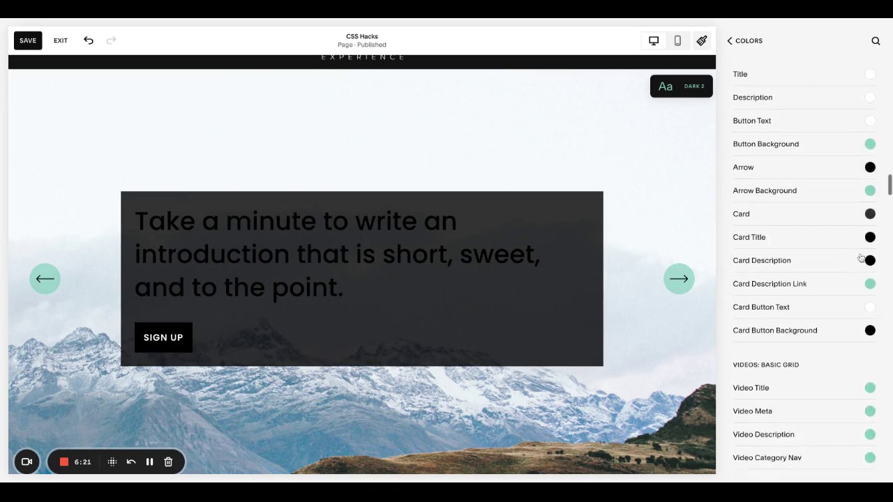
left_click(869, 238)
left_click(766, 138)
left_click(749, 214)
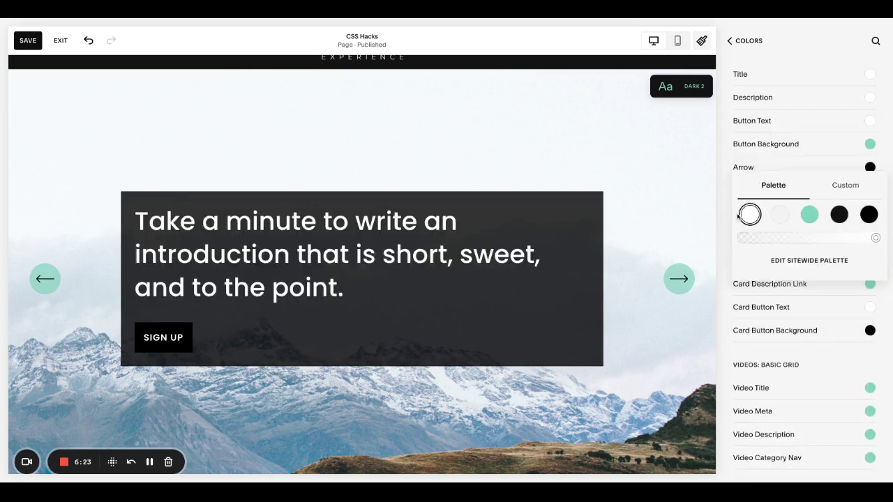
left_click(729, 214)
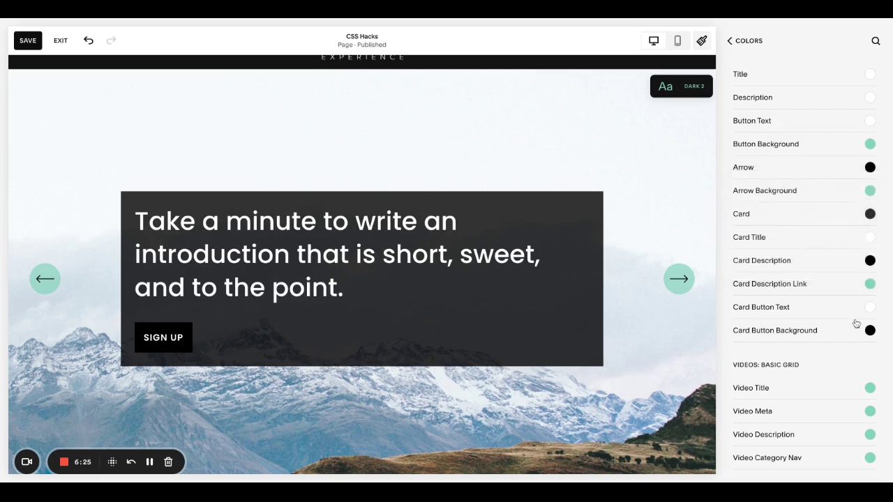
- Give the card's SIGN UP button a mint green background
left_click(870, 330)
left_click(773, 230)
left_click(809, 308)
left_click(723, 236)
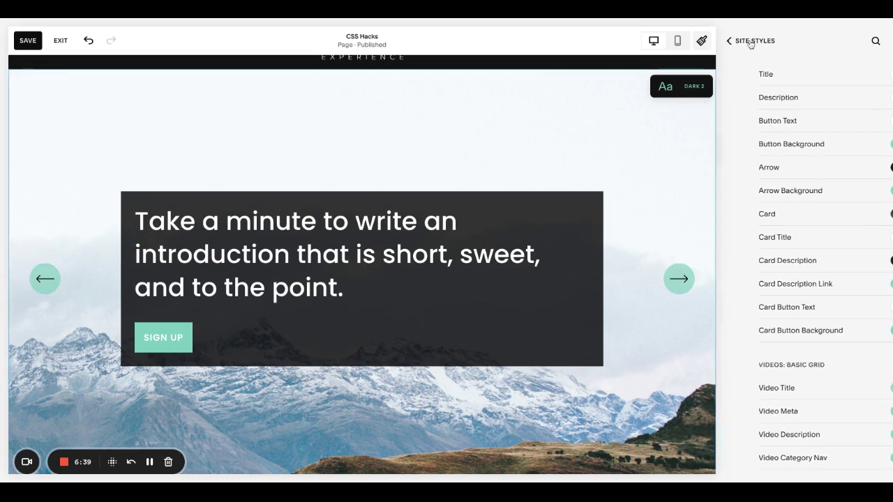
- Close Site Styles and apply the Lightest 2 theme to the banner section
left_click(751, 42)
left_click(751, 42)
left_click(743, 41)
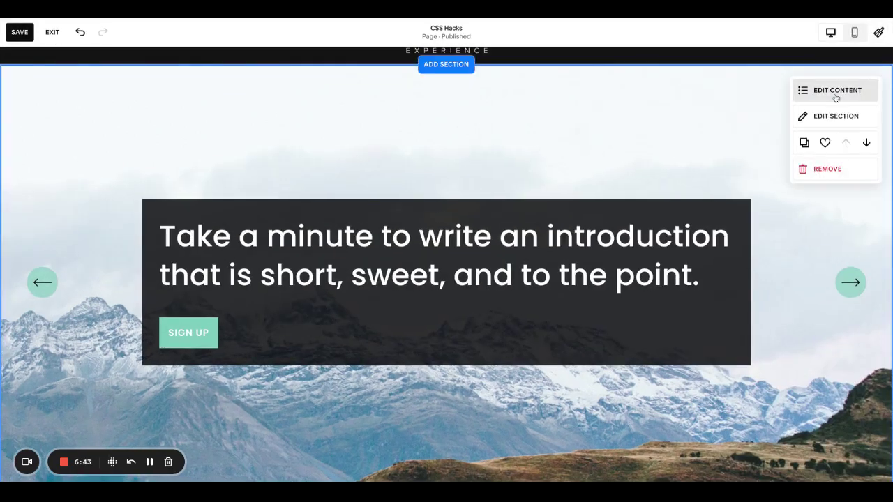
left_click(836, 96)
left_click(679, 119)
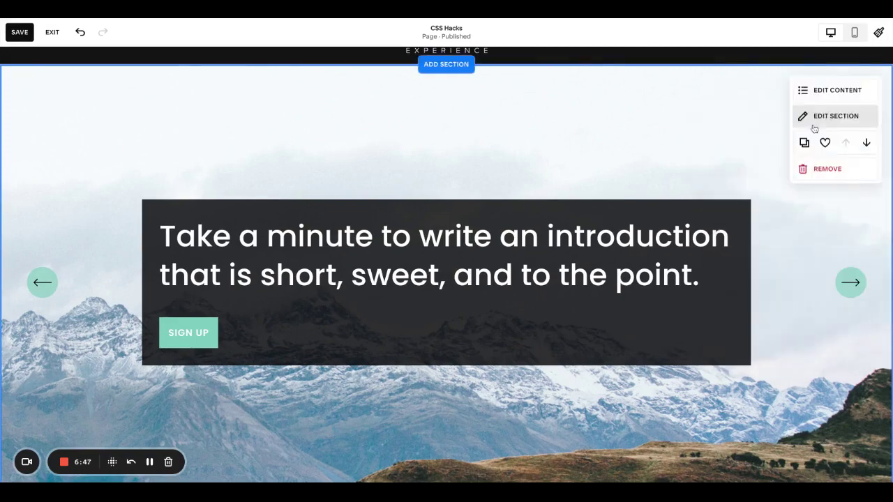
left_click(823, 119)
left_click(817, 190)
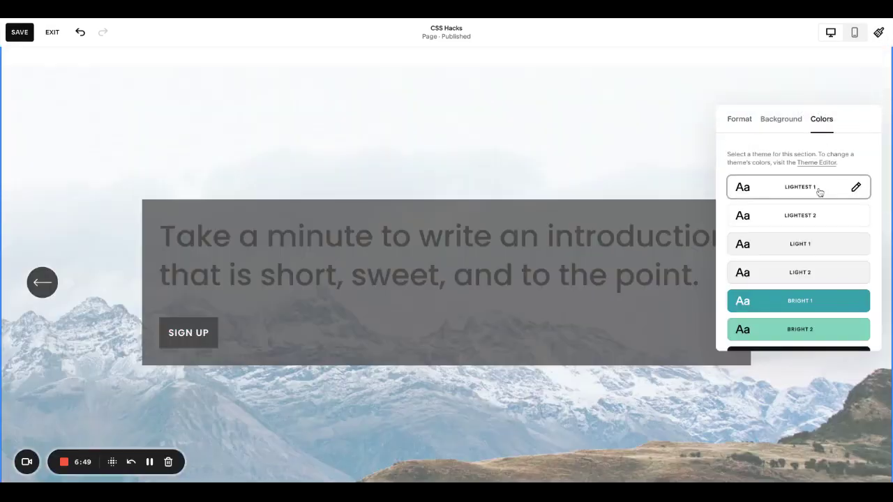
left_click(816, 217)
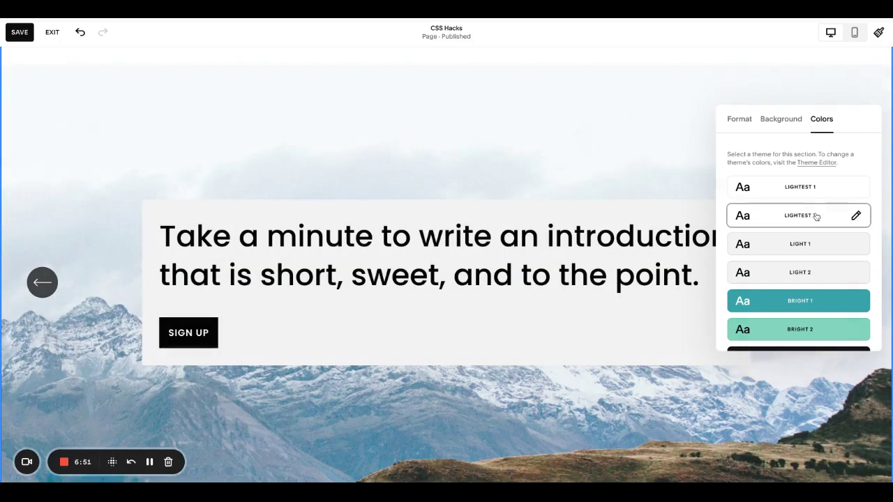
- Edit the Lightest 2 theme so the slideshow card is white
left_click(879, 34)
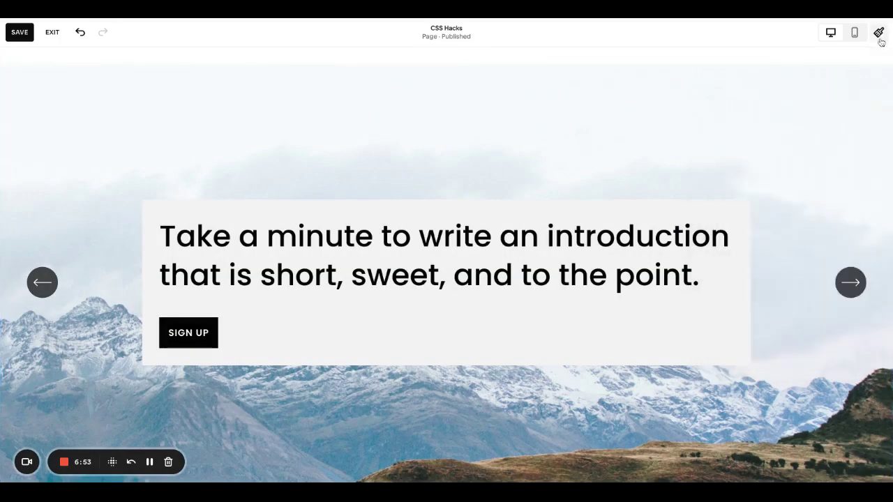
left_click(774, 145)
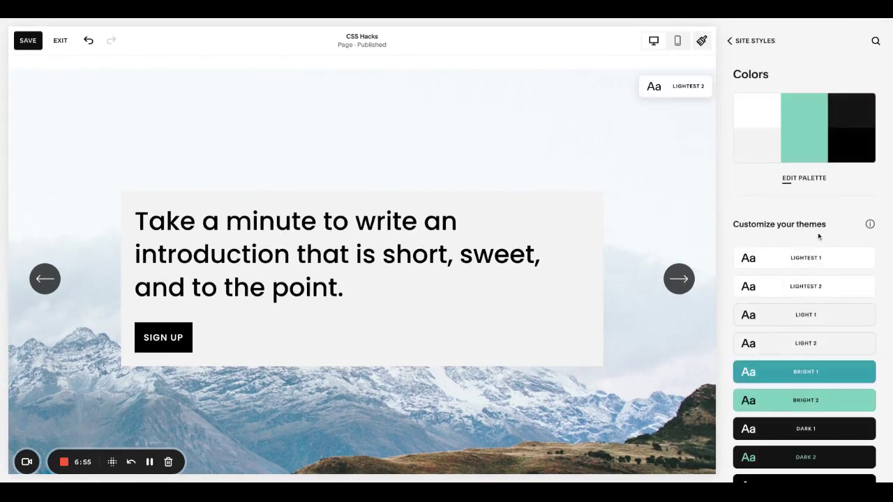
left_click(858, 288)
scroll(821, 275, "down", 12)
scroll(821, 275, "down", 10)
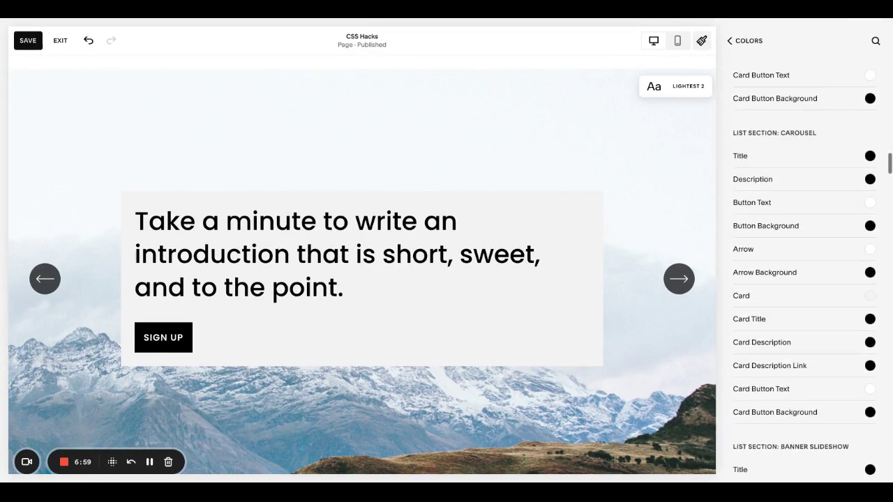
scroll(837, 293, "down", 3)
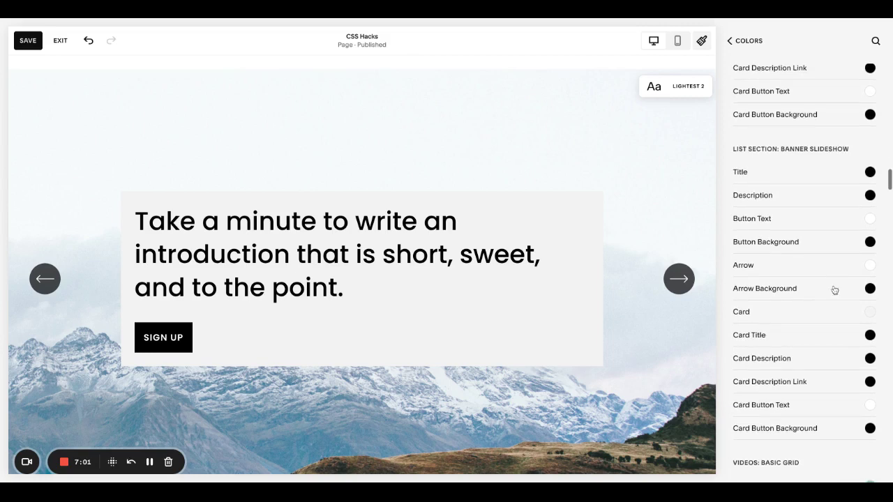
left_click(849, 304)
left_click(749, 289)
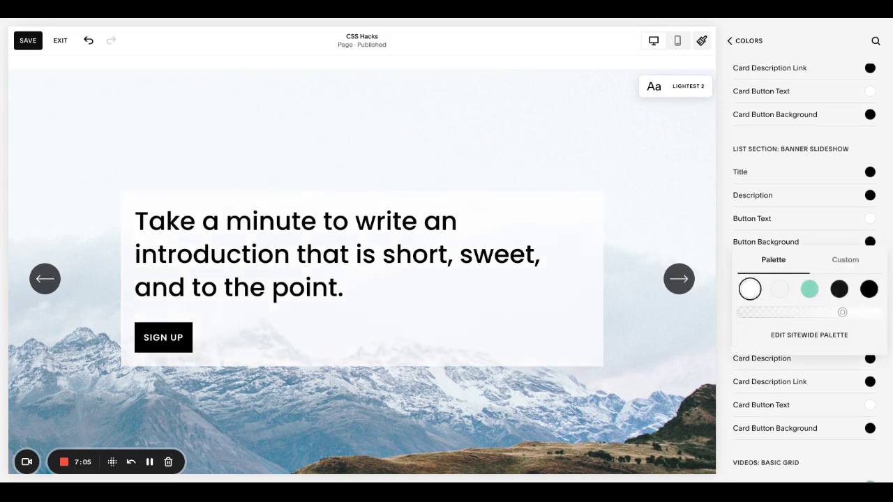
left_click(707, 349)
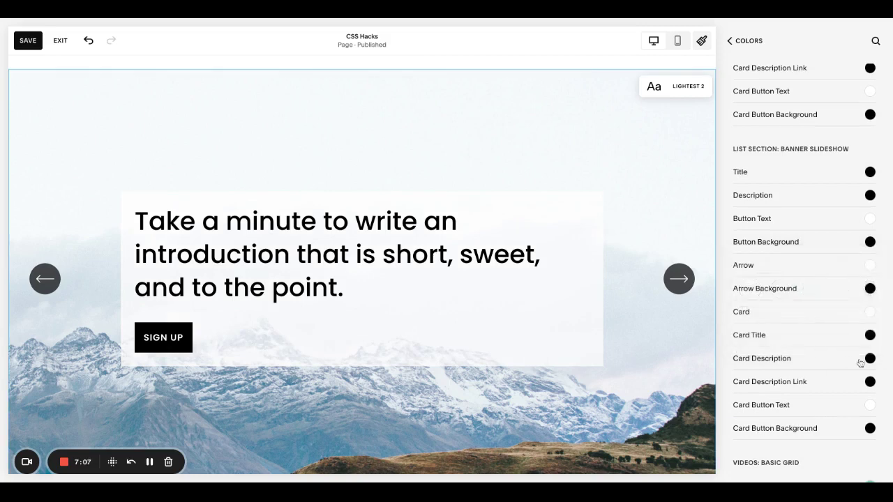
- Give Lightest 2's card button a mint green background and close Site Styles
left_click(870, 428)
left_click(773, 286)
left_click(809, 406)
left_click(760, 43)
left_click(757, 41)
left_click(757, 44)
left_click(745, 42)
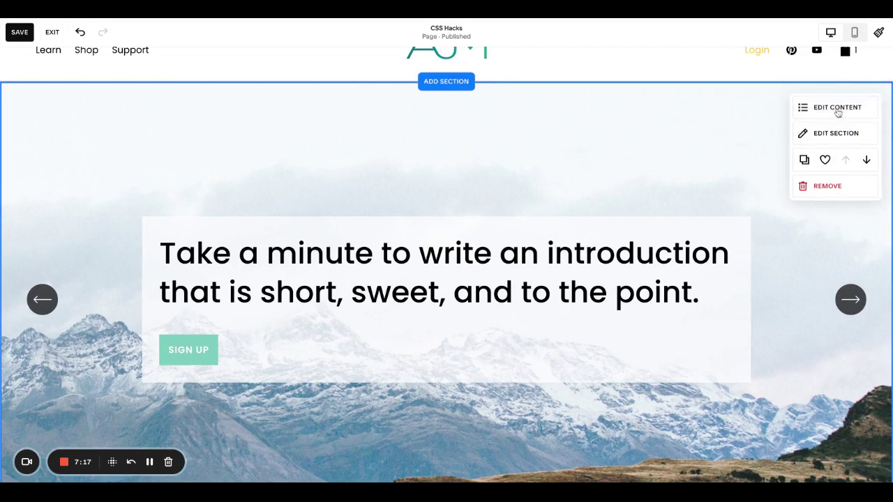
- Set the slideshow's vertical position to bottom, keeping small element spacing
left_click(838, 108)
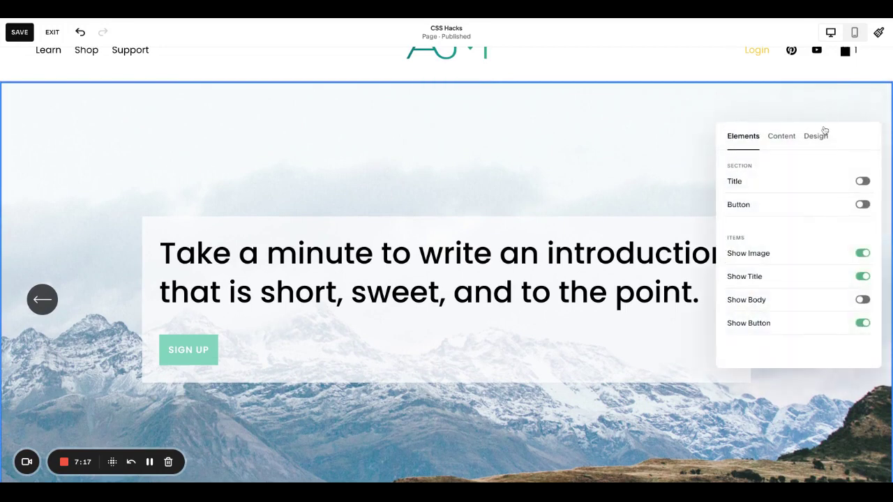
left_click(813, 135)
scroll(807, 272, "down", 5)
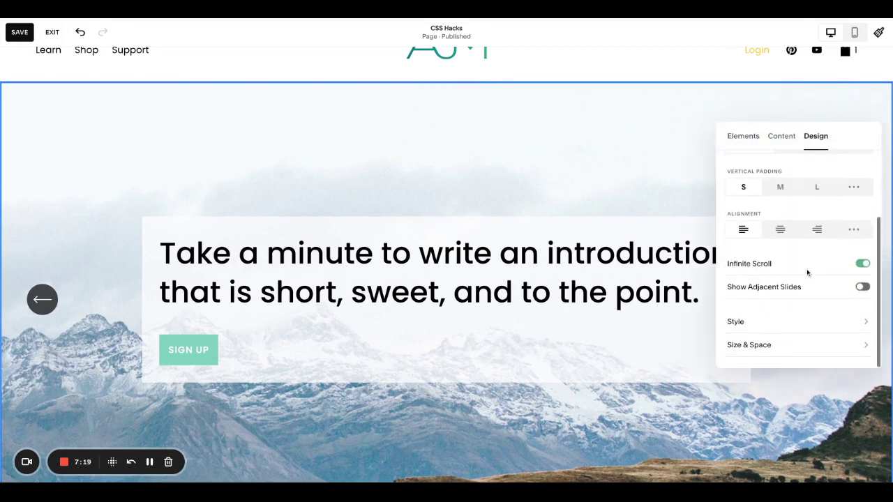
left_click(795, 343)
scroll(821, 258, "down", 1)
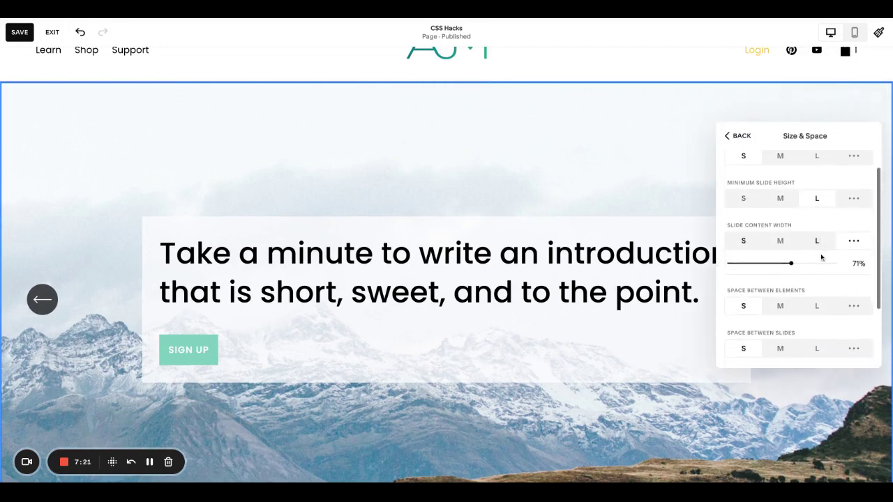
scroll(821, 258, "down", 3)
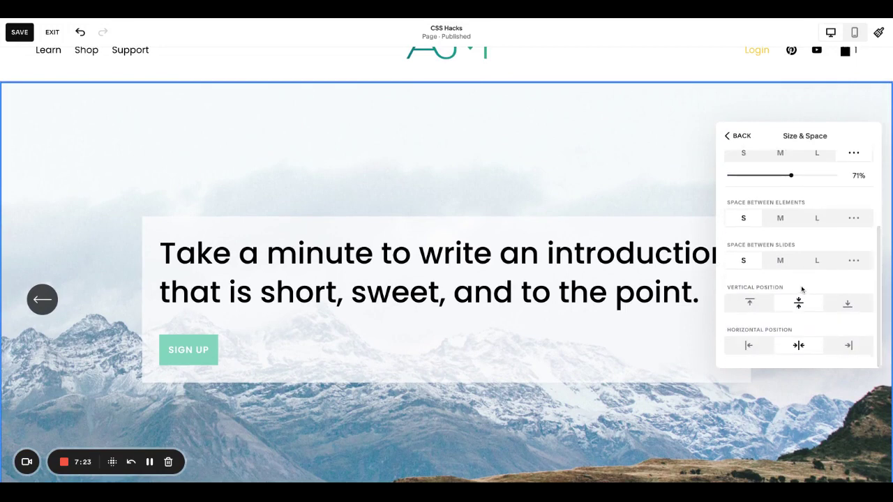
left_click(848, 305)
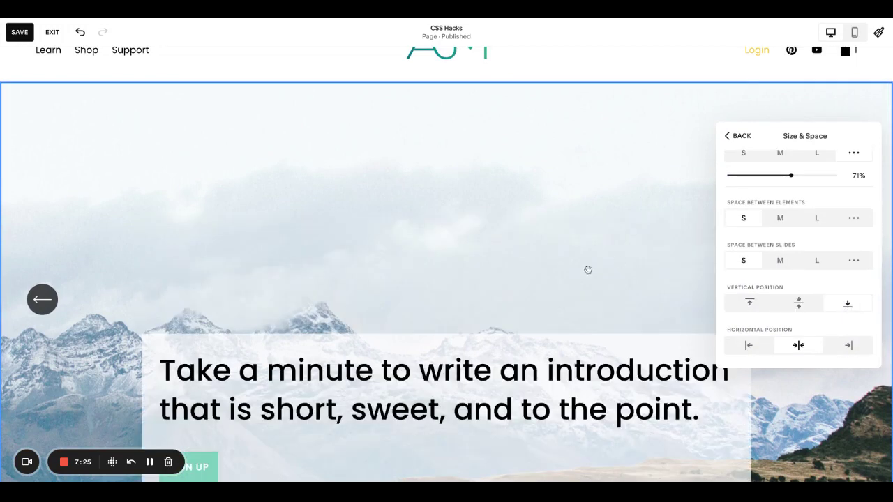
scroll(588, 270, "down", 1)
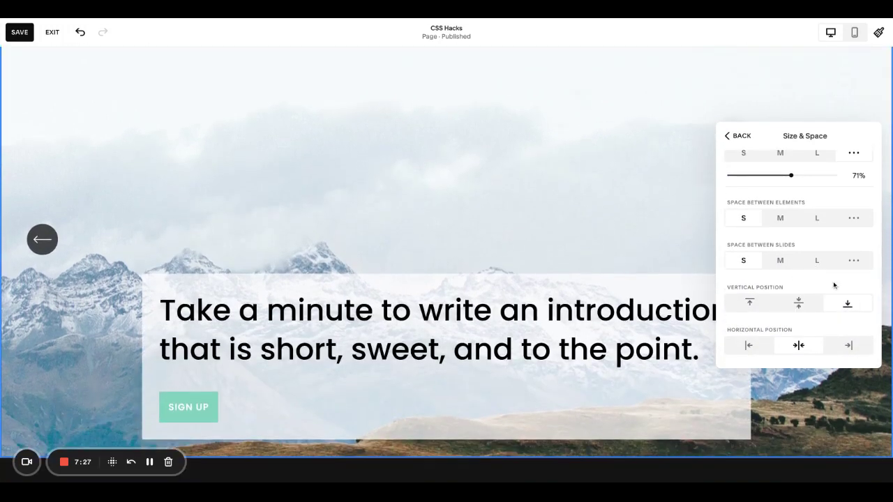
left_click(781, 222)
left_click(751, 223)
- Widen the slide content to 78% and align the text box left
scroll(752, 223, "up", 3)
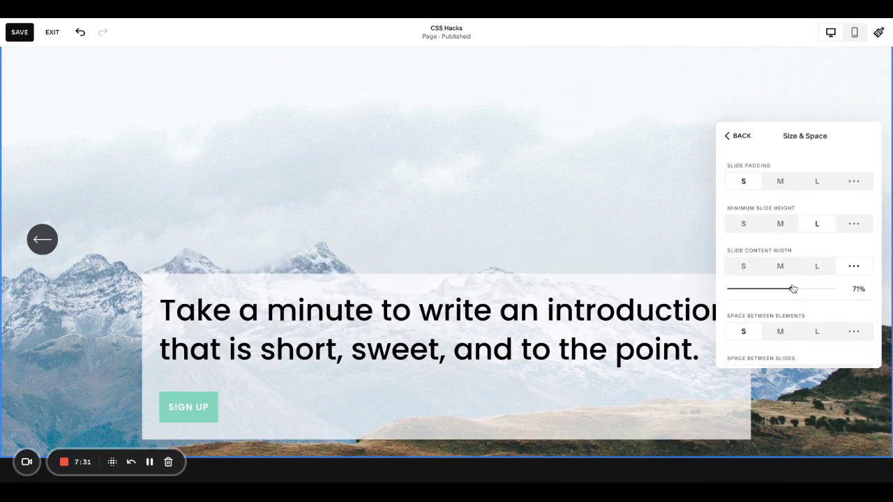
mouse_move(791, 289)
left_mouse_down()
mouse_move(773, 288)
mouse_move(792, 288)
left_mouse_up()
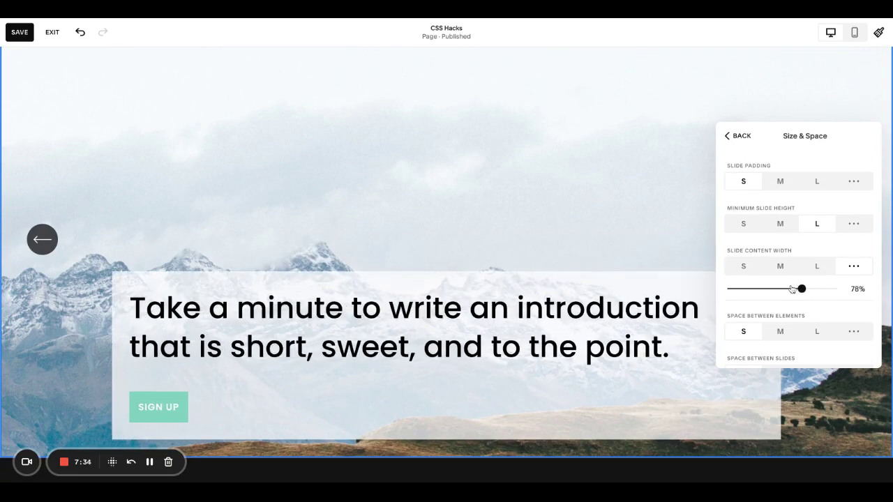
left_click(781, 224)
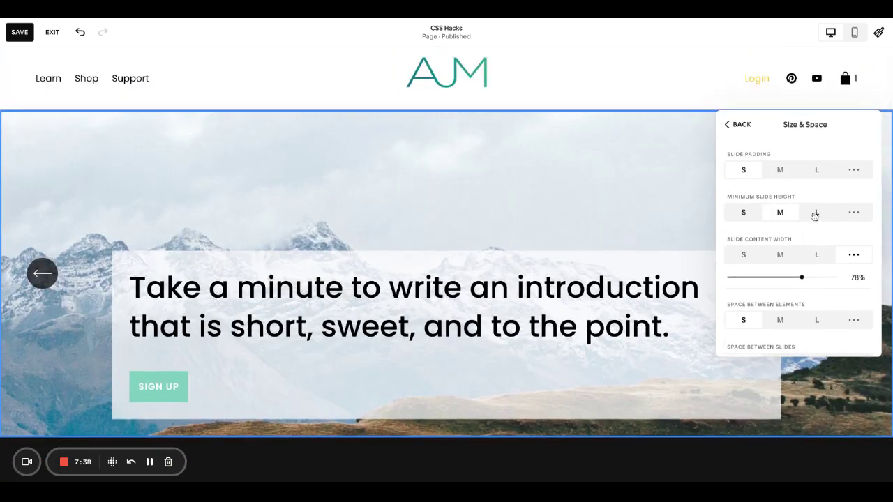
left_click(816, 213)
scroll(764, 216, "down", 2)
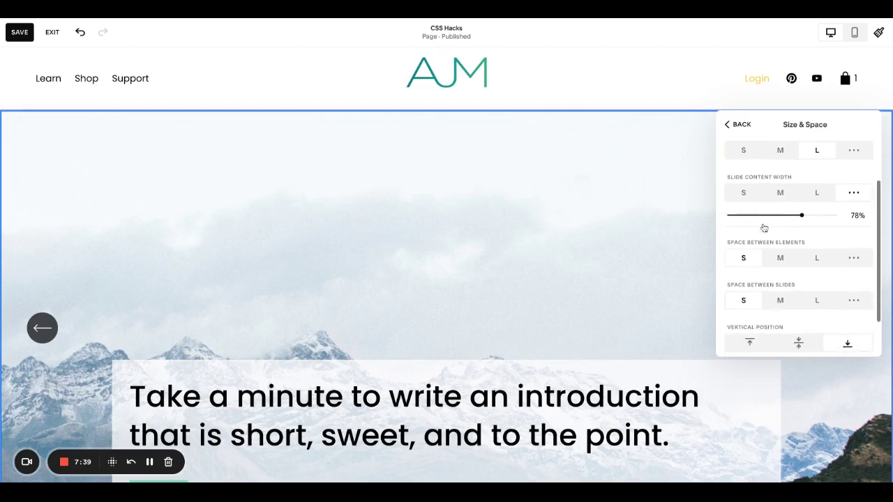
left_click(748, 333)
scroll(514, 203, "down", 2)
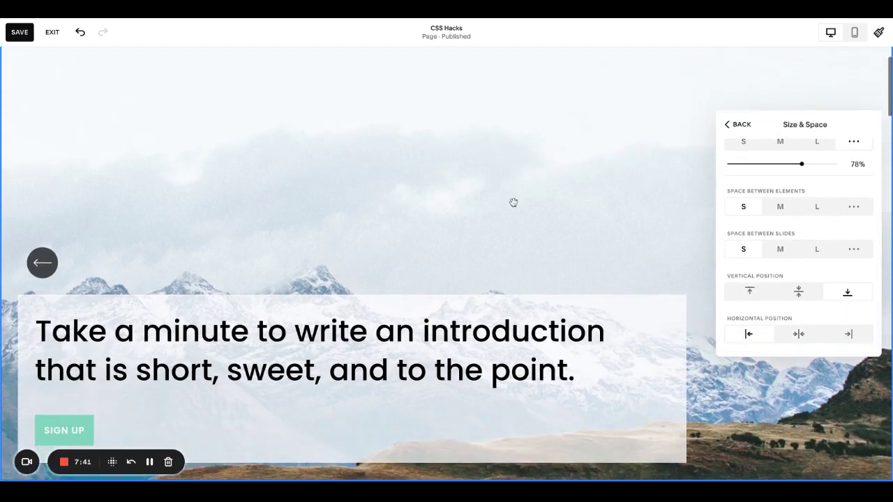
left_click(532, 162)
scroll(532, 162, "down", 1)
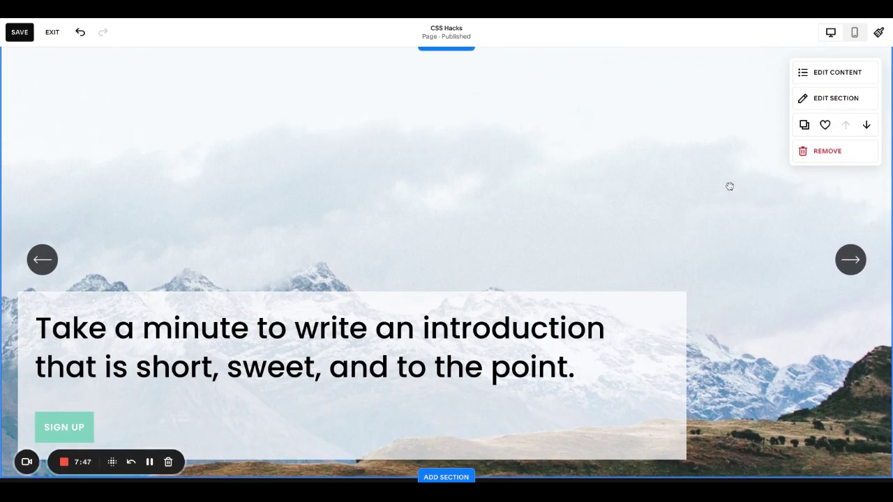
- Edit the Lightest 2 colours and scroll down to the Banner Slideshow list
left_click(879, 33)
left_click(750, 145)
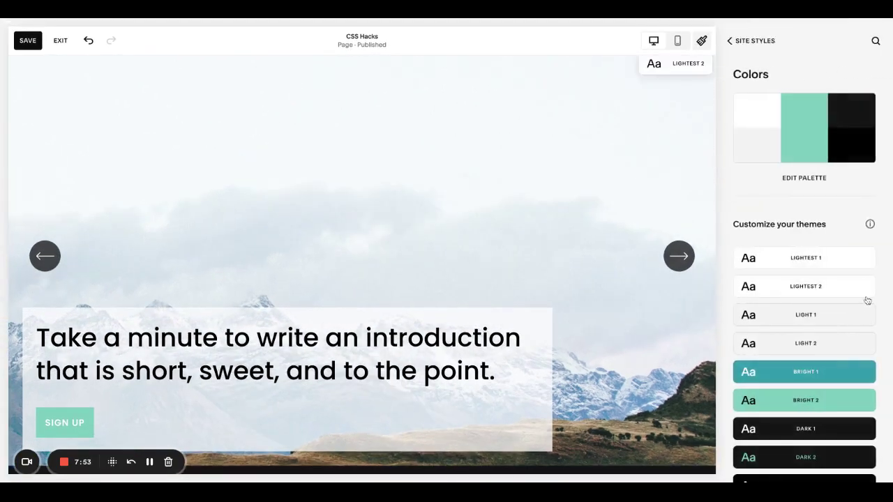
left_click(861, 286)
scroll(823, 309, "down", 2)
scroll(818, 311, "down", 15)
scroll(804, 272, "down", 7)
scroll(804, 272, "down", 3)
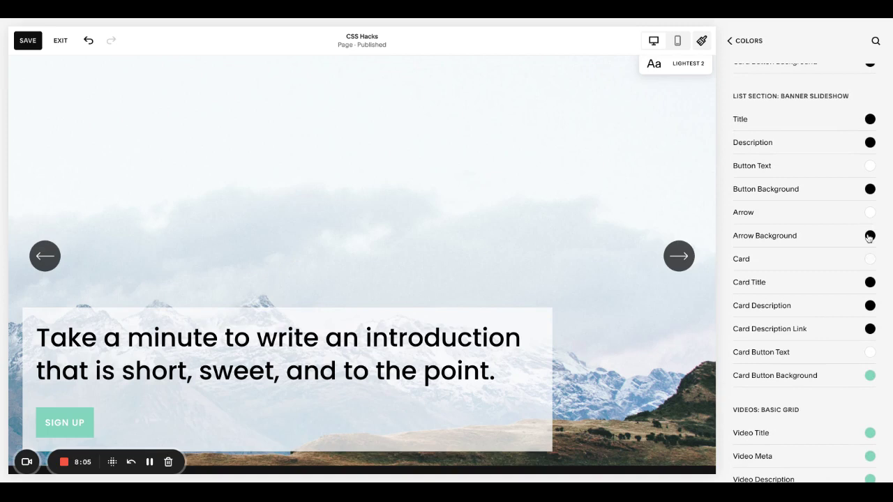
- Set the slideshow title colour to the palette white
left_click(870, 118)
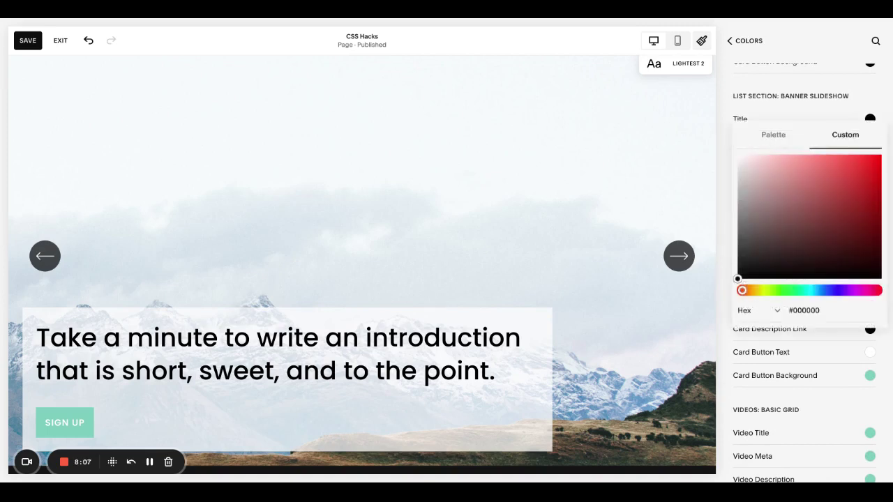
left_click_drag(805, 213, 731, 146)
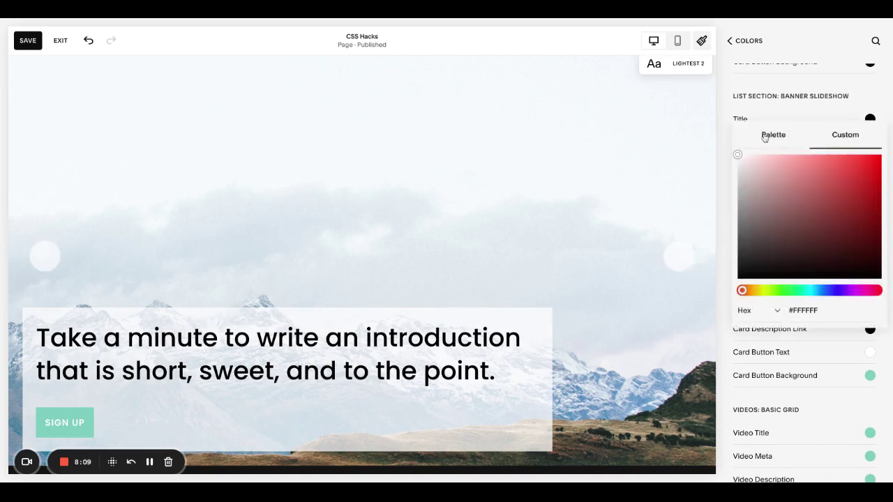
left_click(765, 137)
left_click(876, 239)
left_click(750, 213)
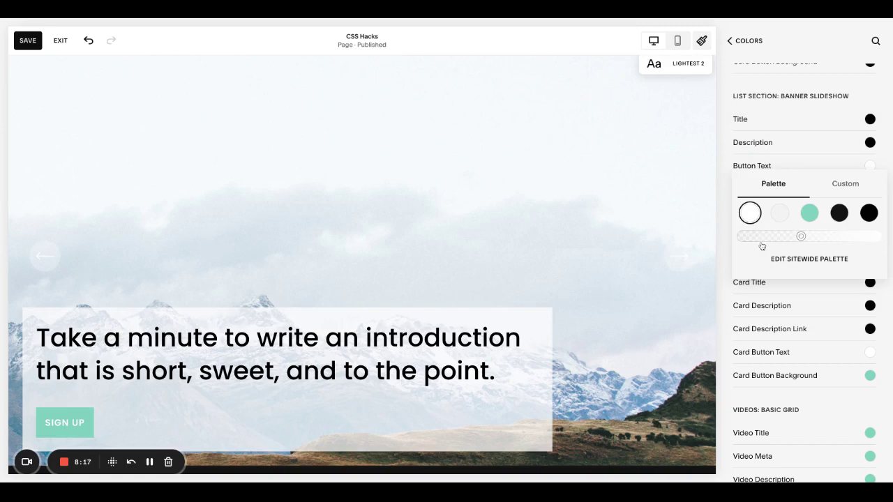
left_click(726, 246)
- Try dark and then white palette colours for the slideshow arrows
left_click(870, 217)
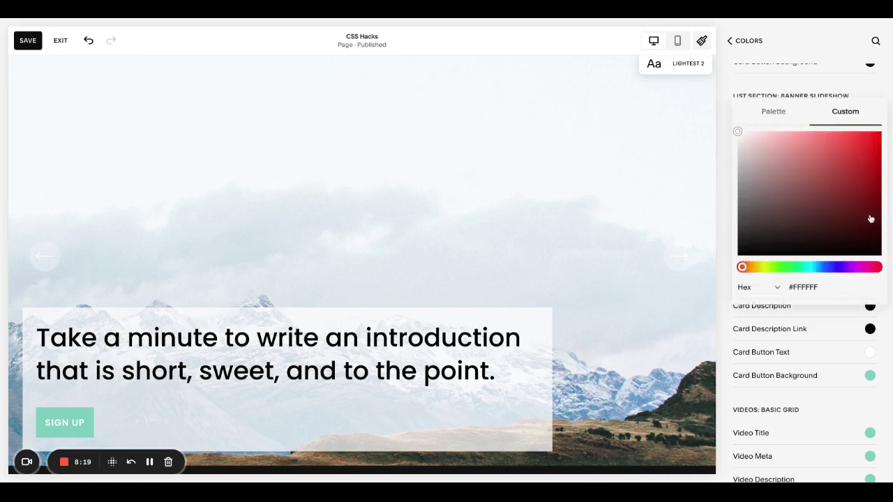
left_click(772, 112)
left_click(840, 194)
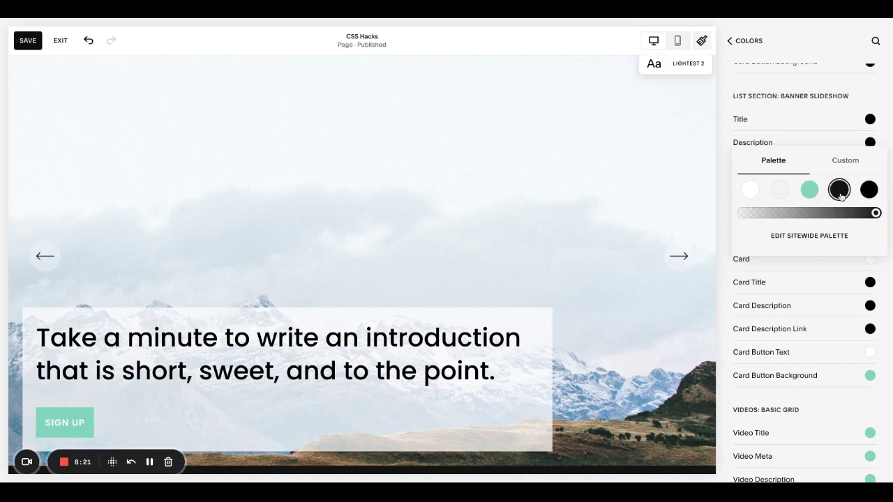
left_click(748, 193)
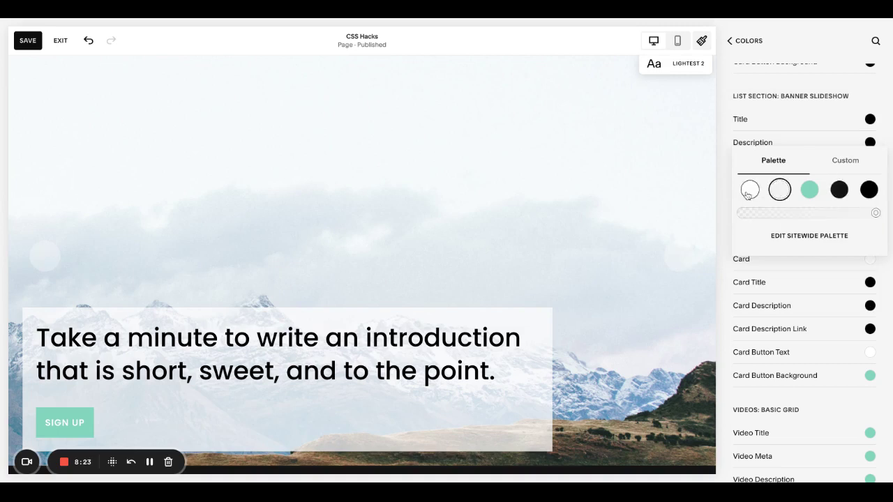
left_click(726, 208)
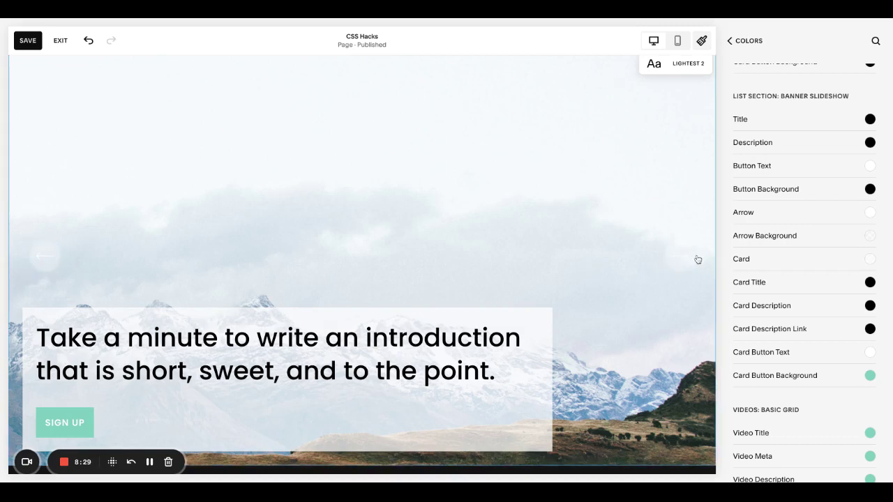
left_click(872, 240)
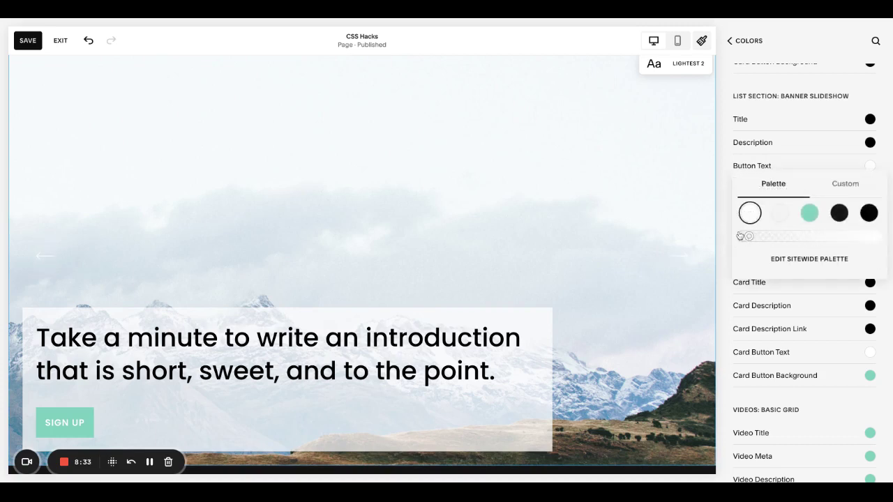
left_click(724, 226)
- Fade the arrow background to zero opacity and make the arrows black
left_click(870, 189)
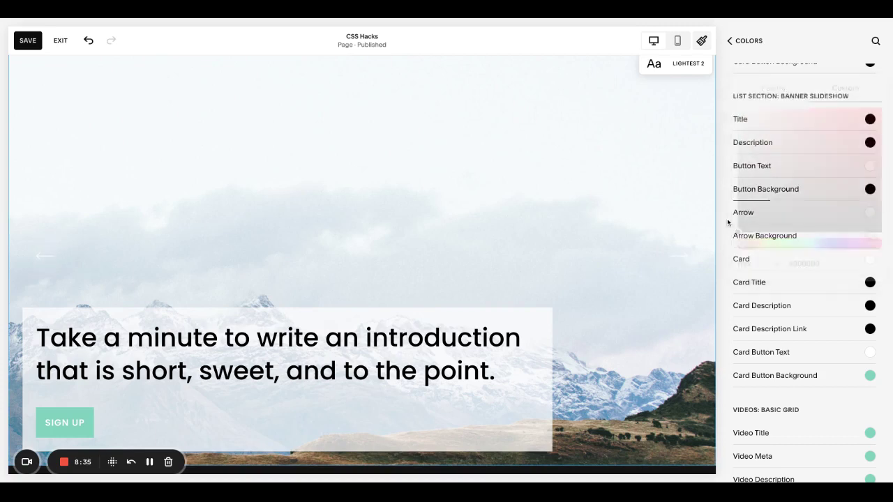
left_click(868, 213)
left_click(839, 189)
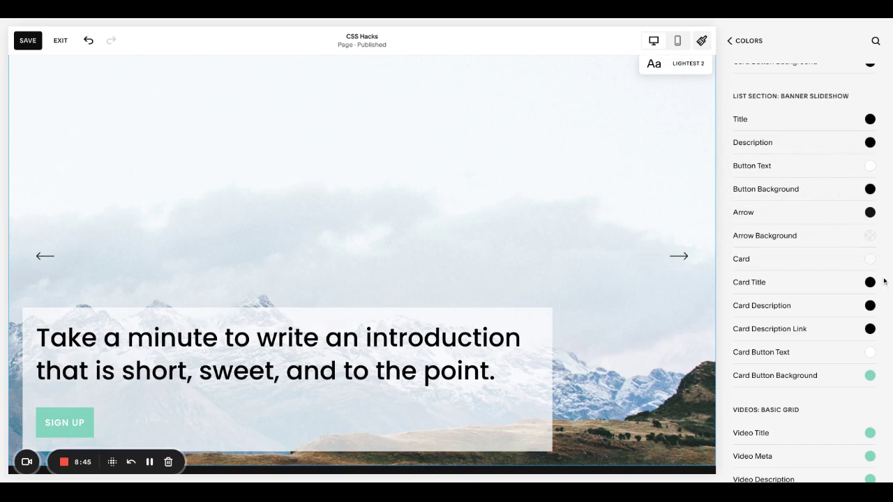
left_click(868, 212)
left_click(749, 189)
left_click(872, 235)
left_click(809, 212)
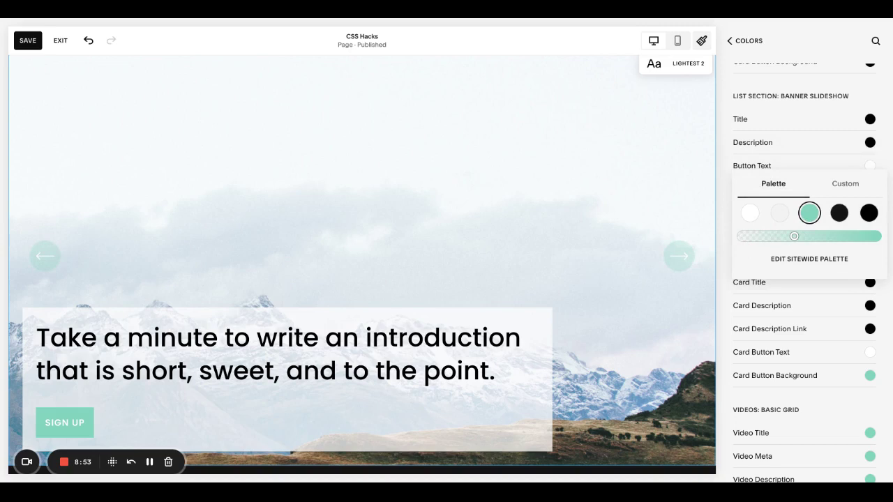
left_click_drag(794, 236, 742, 236)
key("Escape")
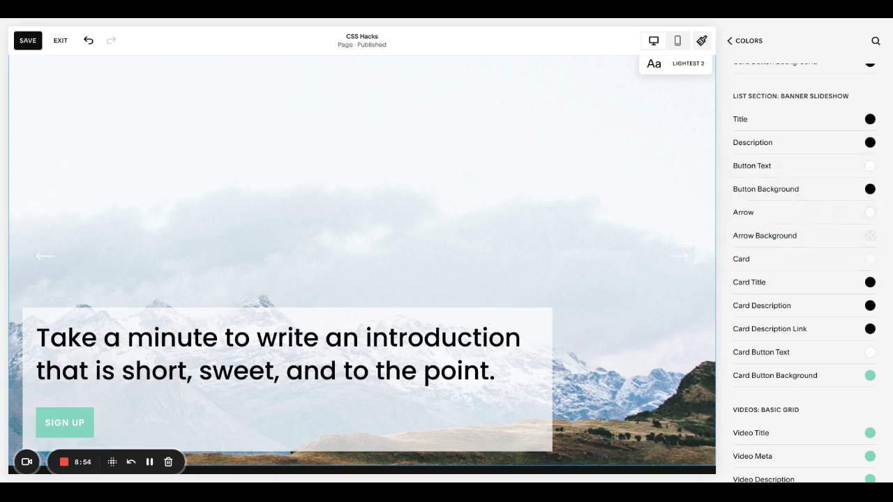
left_click(868, 213)
left_click(839, 190)
key("Escape")
key("Escape")
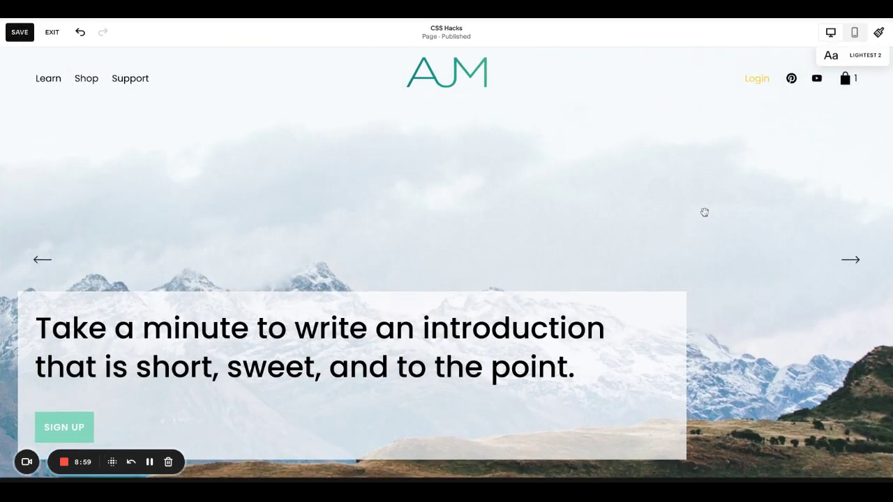
- Save the page changes
scroll(813, 182, "down", 1)
scroll(786, 207, "up", 1)
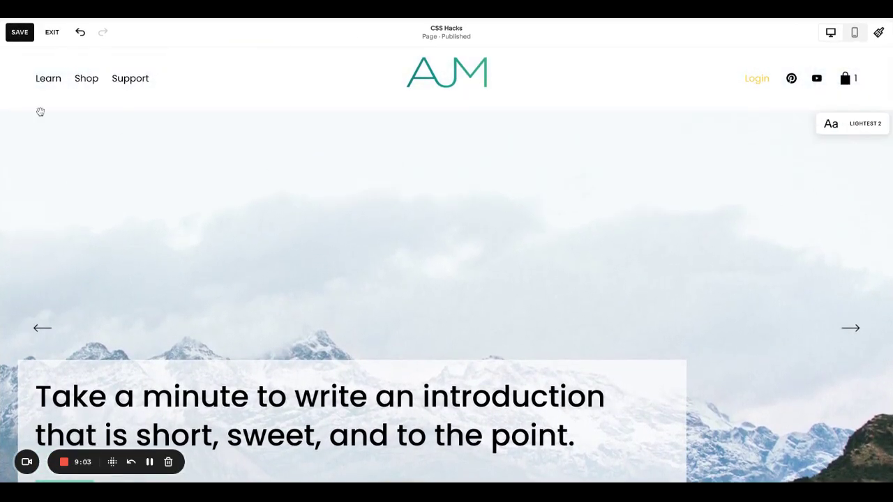
scroll(179, 245, "down", 1)
left_click(19, 32)
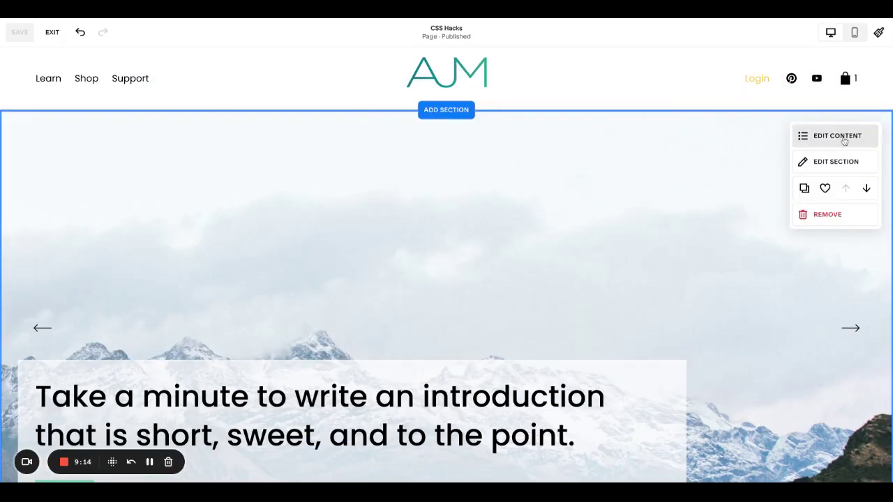
- Open the style settings of the slideshow section
scroll(707, 206, "down", 1)
left_click(835, 98)
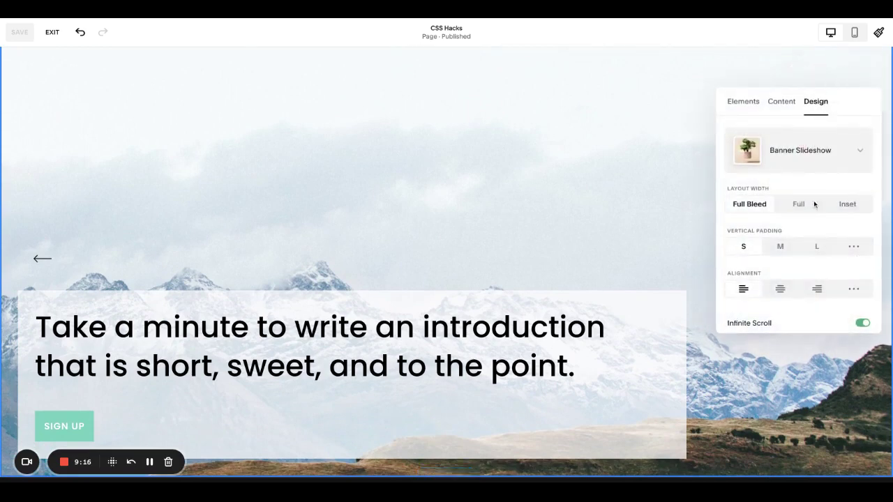
scroll(813, 218, "down", 2)
left_click(795, 288)
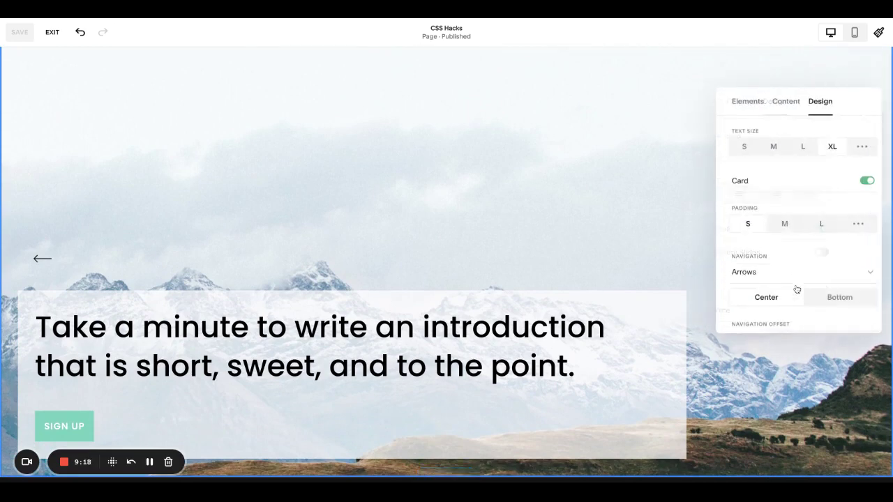
scroll(795, 289, "down", 1)
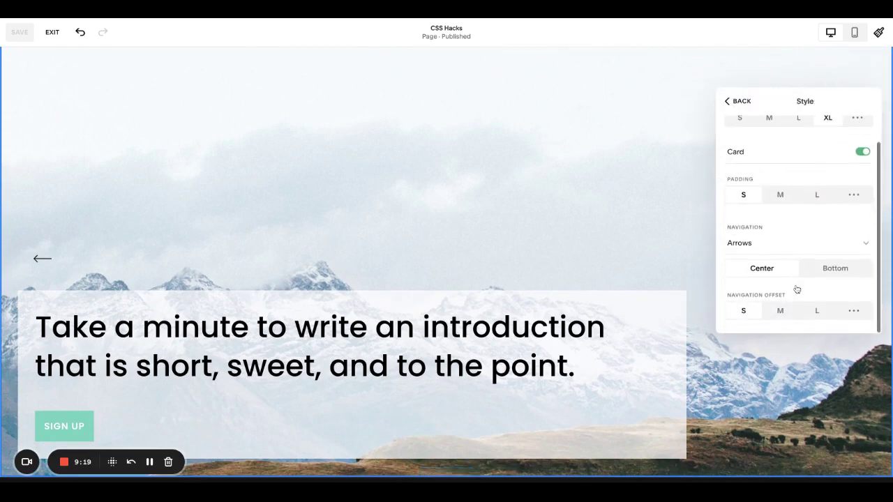
- Place the navigation arrows at the bottom, aligned right
left_click(835, 267)
scroll(542, 194, "down", 2)
scroll(542, 193, "up", 2)
scroll(541, 193, "down", 1)
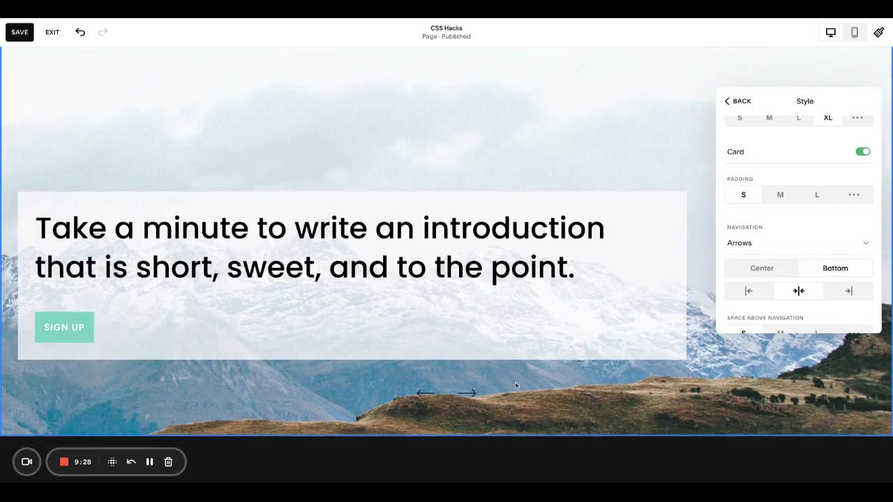
left_click(749, 294)
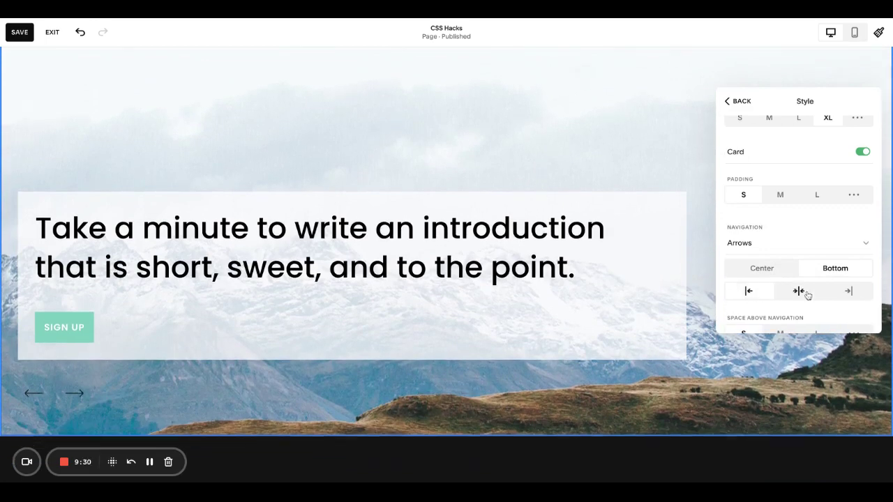
left_click(848, 293)
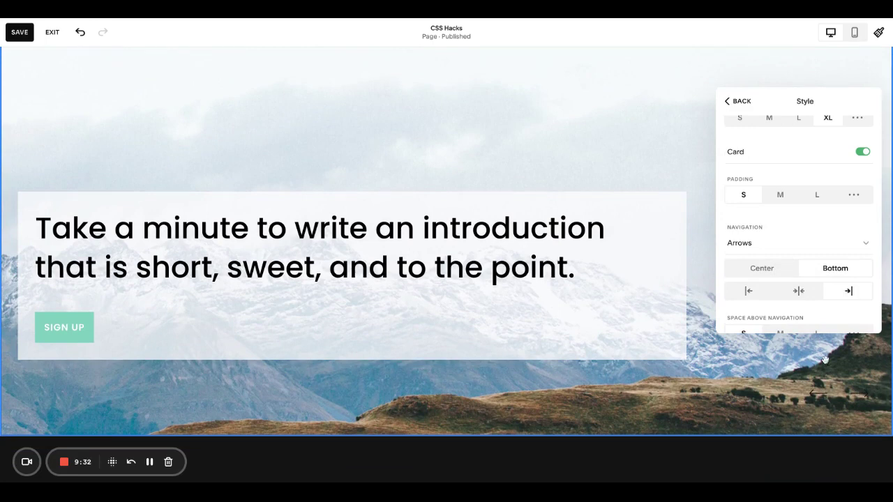
- Try M for Space Above and Below Navigation, then revert both to S
scroll(810, 229, "down", 2)
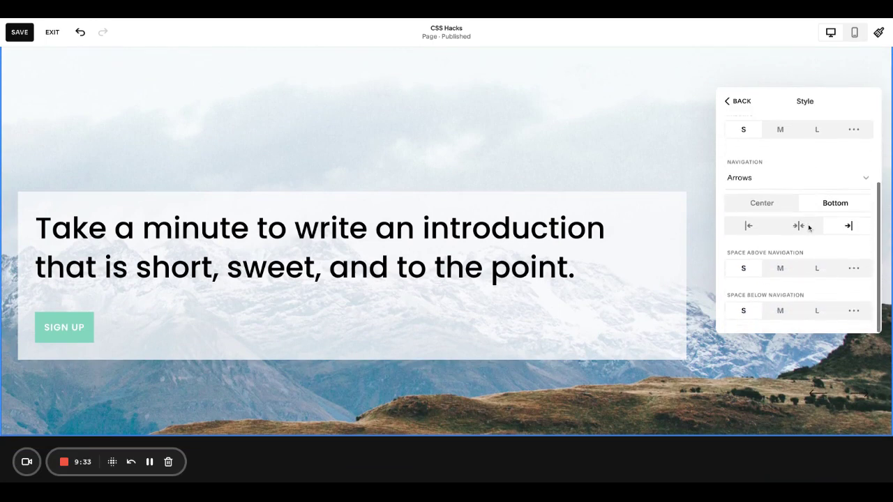
left_click(781, 269)
left_click(744, 269)
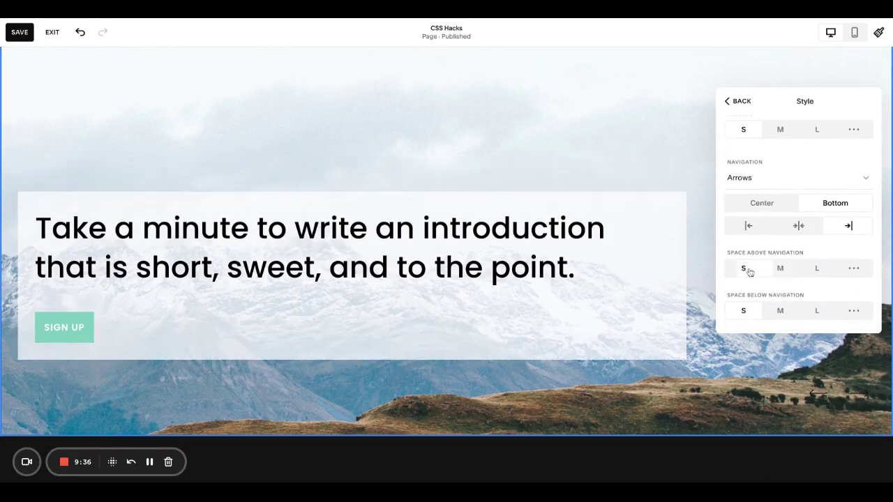
left_click(781, 311)
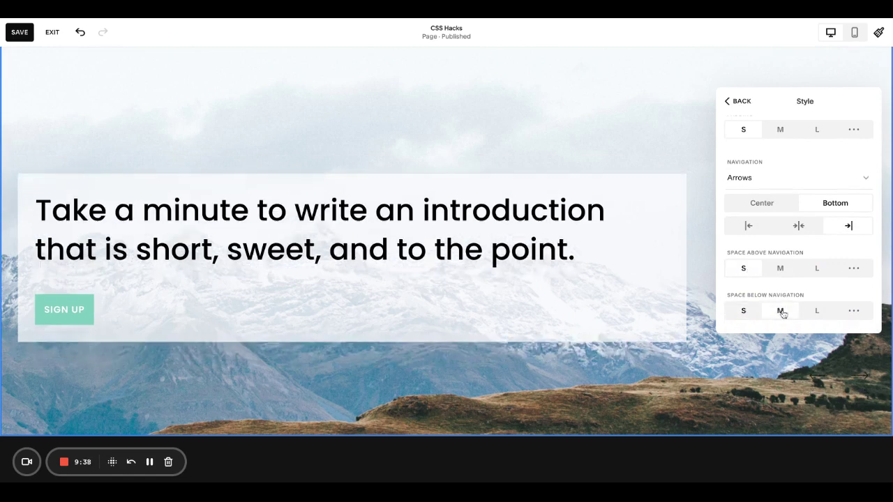
left_click(745, 311)
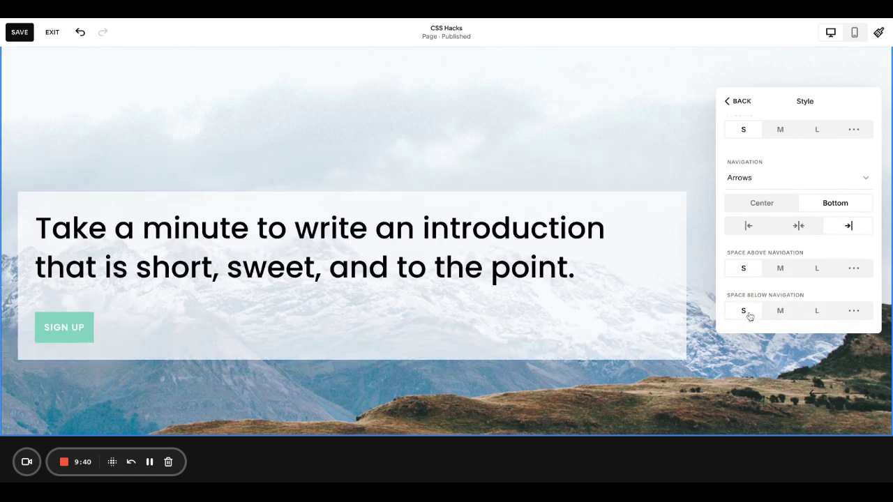
- Test medium arrow spacing above and below once more, leaving both at small
scroll(640, 339, "up", 3)
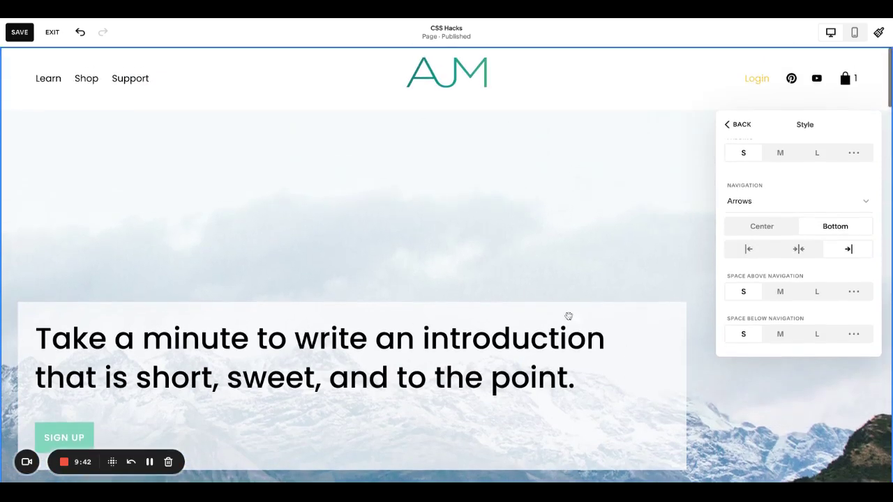
scroll(488, 279, "down", 2)
scroll(299, 313, "down", 1)
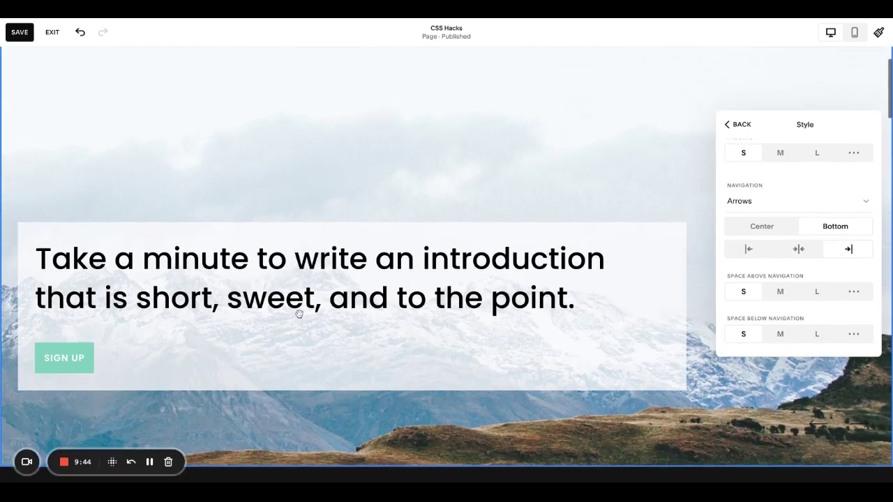
scroll(298, 313, "up", 1)
scroll(567, 293, "down", 2)
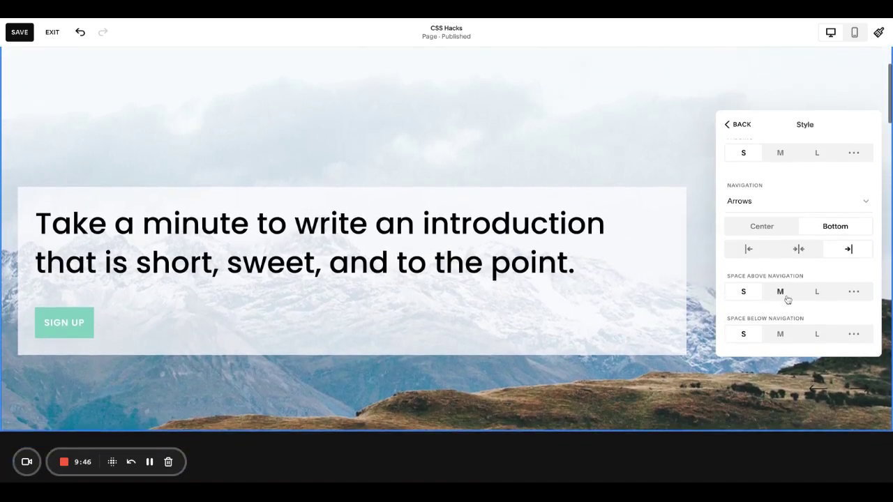
left_click(782, 293)
left_click(781, 333)
left_click(741, 334)
left_click(742, 290)
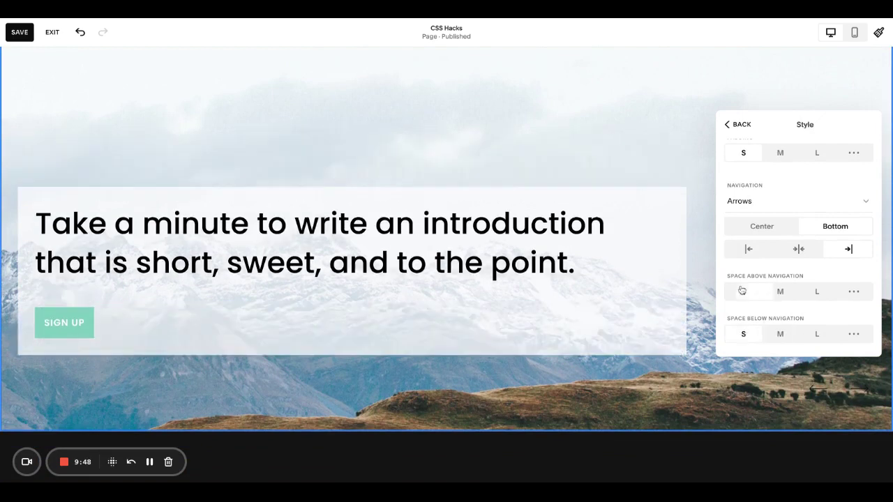
- Close the slideshow style panel and reopen Edit Section on the banner
left_click(833, 392)
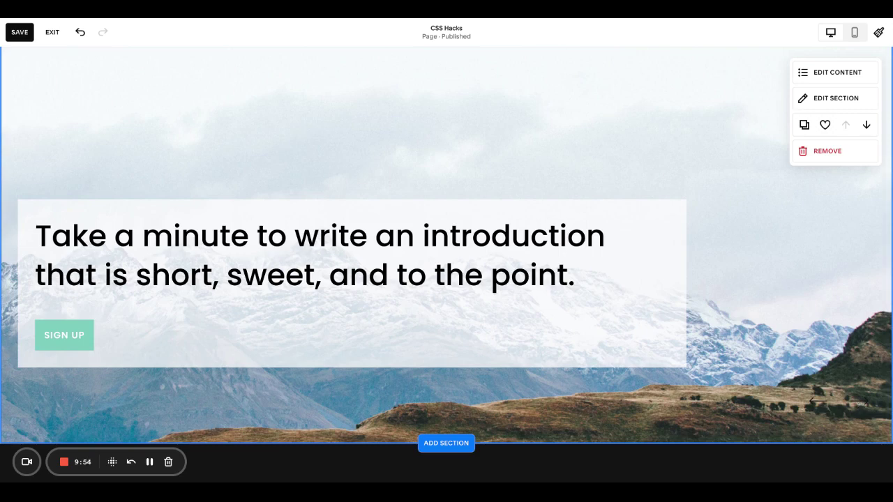
scroll(843, 306, "up", 2)
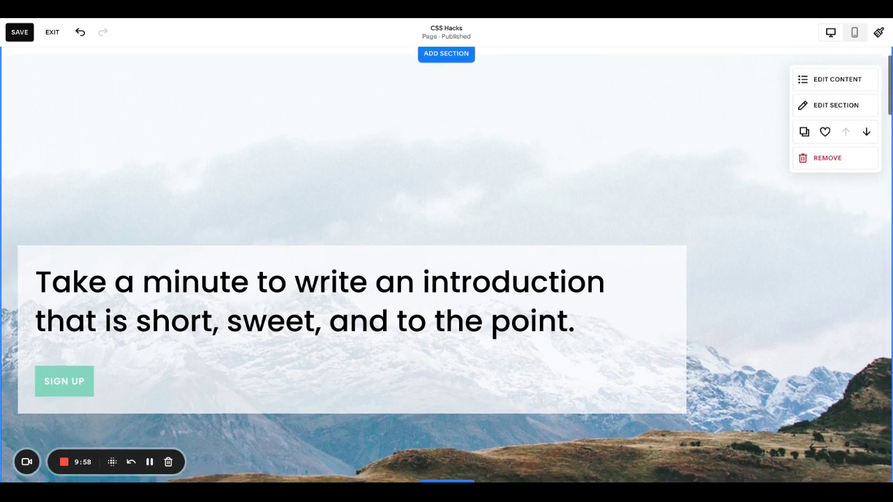
scroll(446, 266, "down", 1)
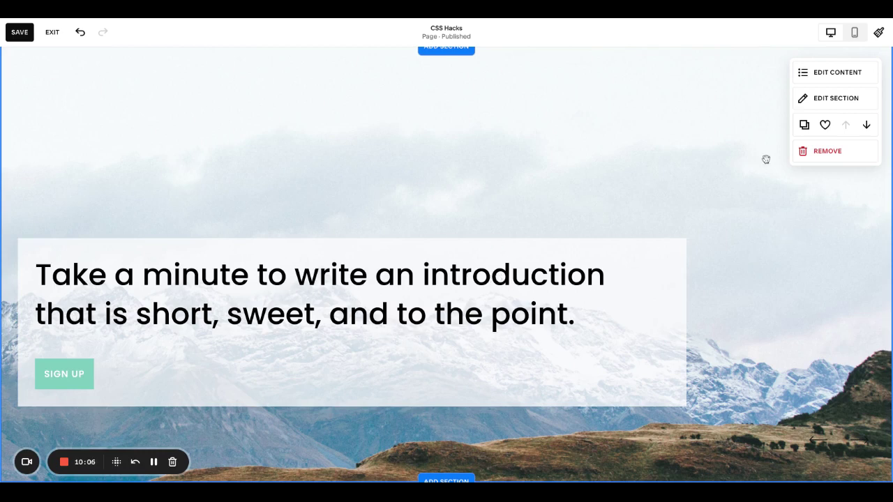
left_click(832, 78)
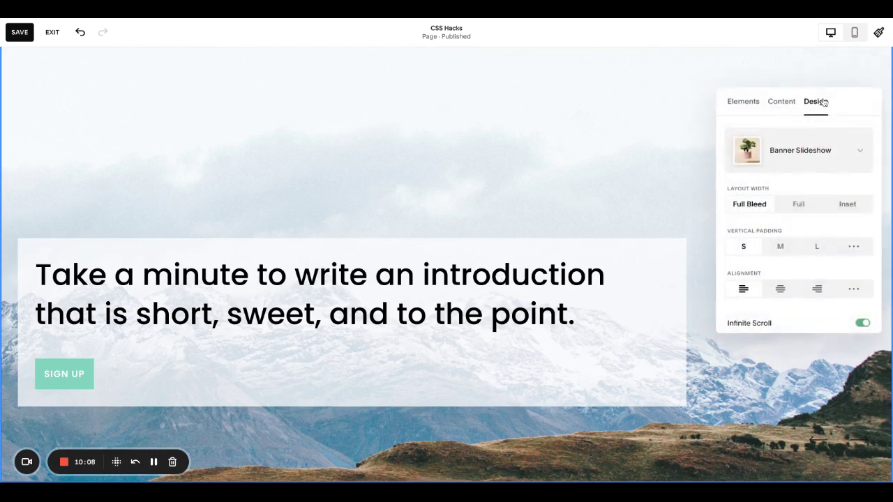
- Reopen the banner section settings on its Design options
scroll(813, 191, "down", 3)
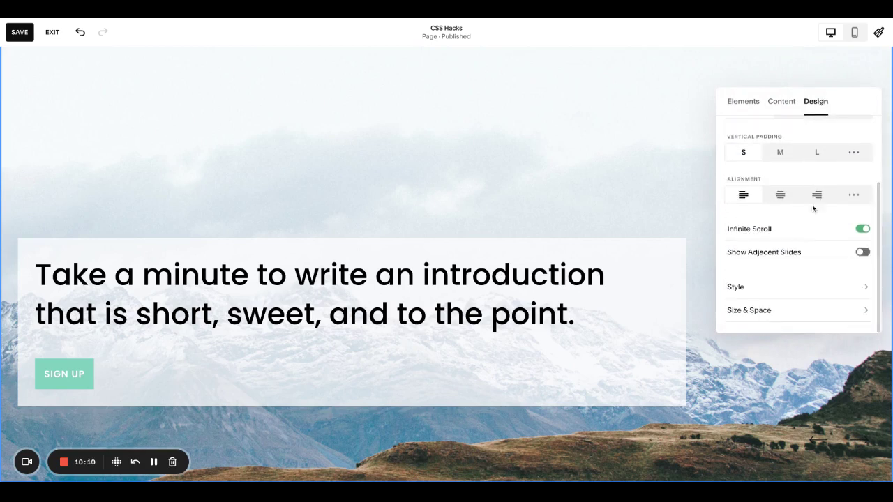
left_click(789, 106)
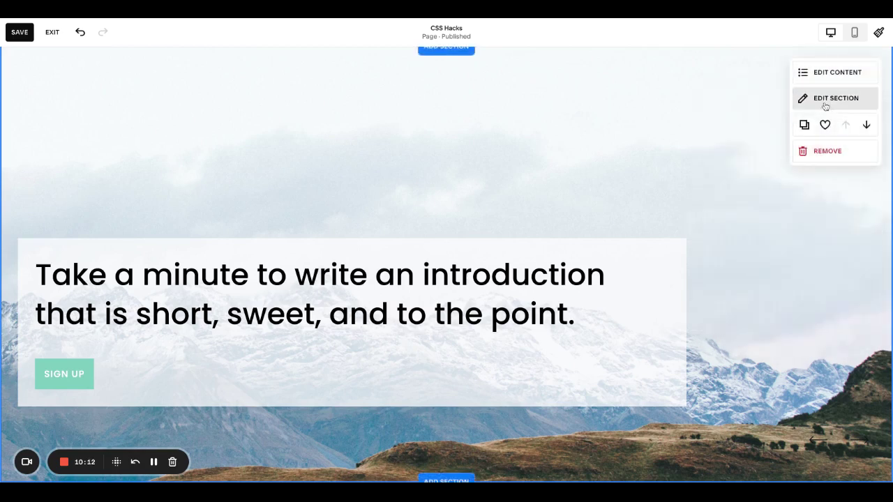
left_click(827, 76)
left_click(815, 102)
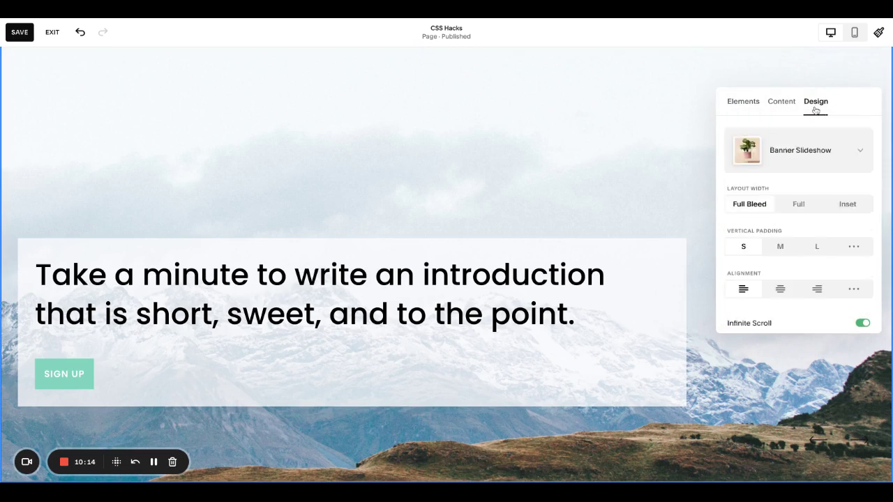
scroll(822, 203, "down", 1)
scroll(821, 203, "down", 2)
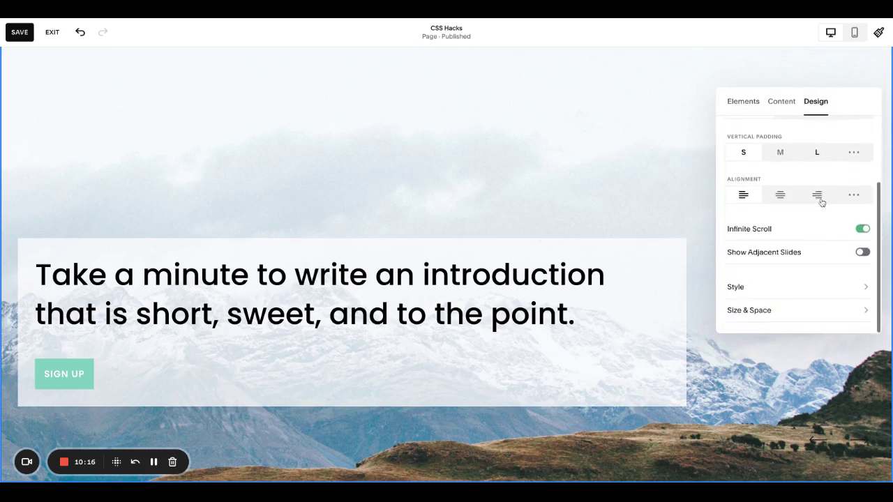
scroll(819, 203, "up", 3)
scroll(800, 204, "down", 3)
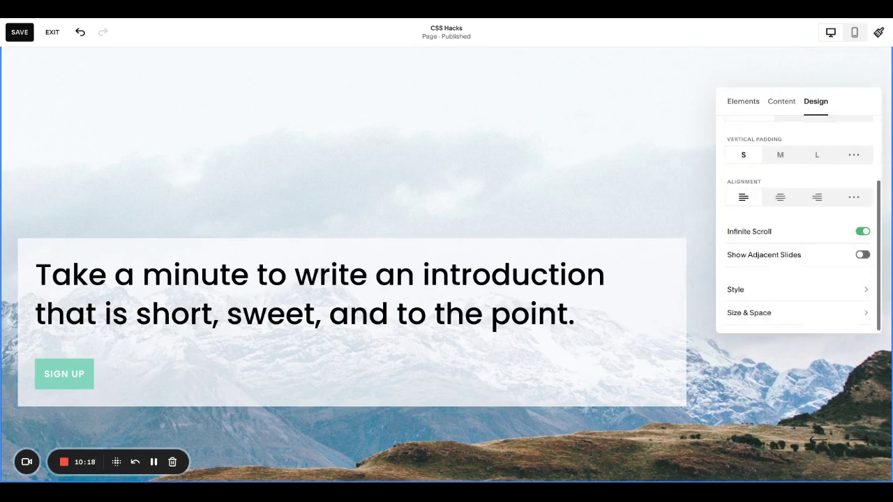
- In Style, switch off the Card and left-align the navigation arrows
left_click(802, 291)
left_click(808, 187)
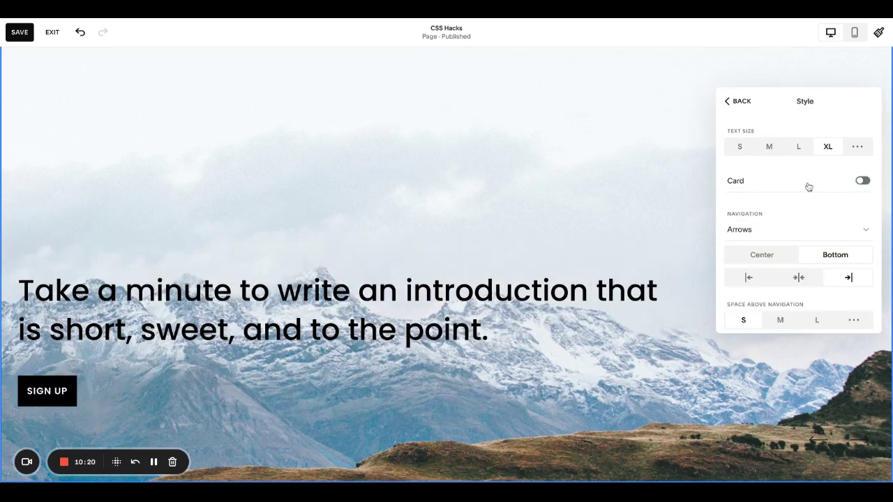
scroll(832, 243, "down", 2)
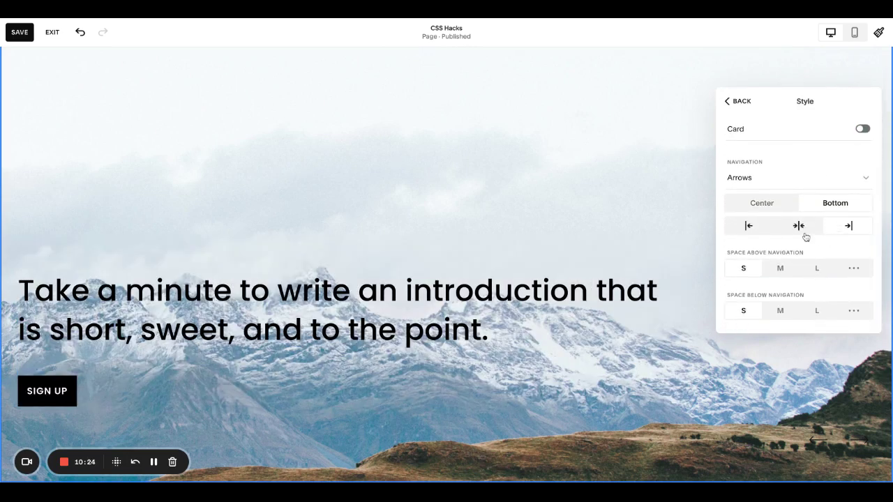
left_click(747, 226)
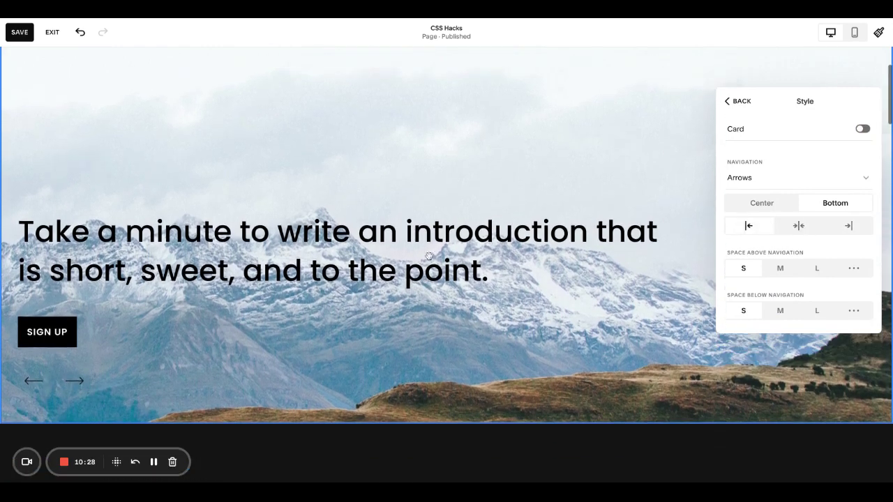
- In Size & Space, drag Slide Content Width from 78% down to 63%
scroll(810, 261, "up", 3)
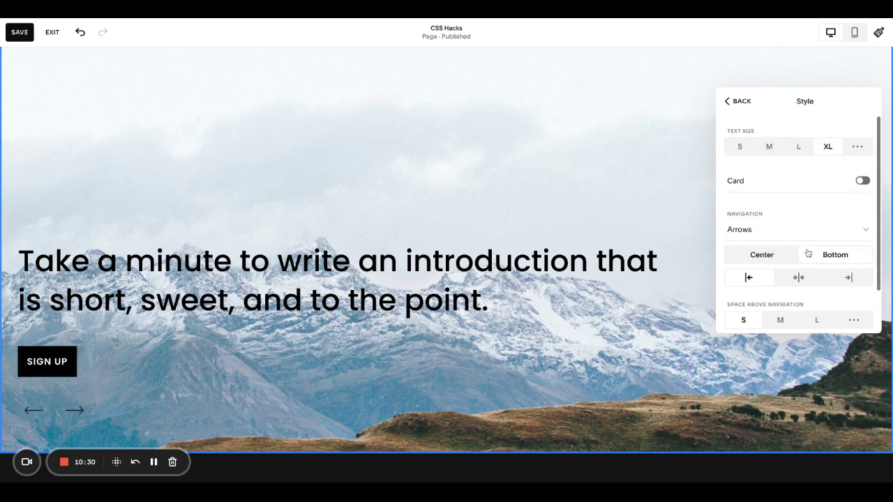
left_click(737, 102)
scroll(803, 254, "down", 2)
left_click(797, 309)
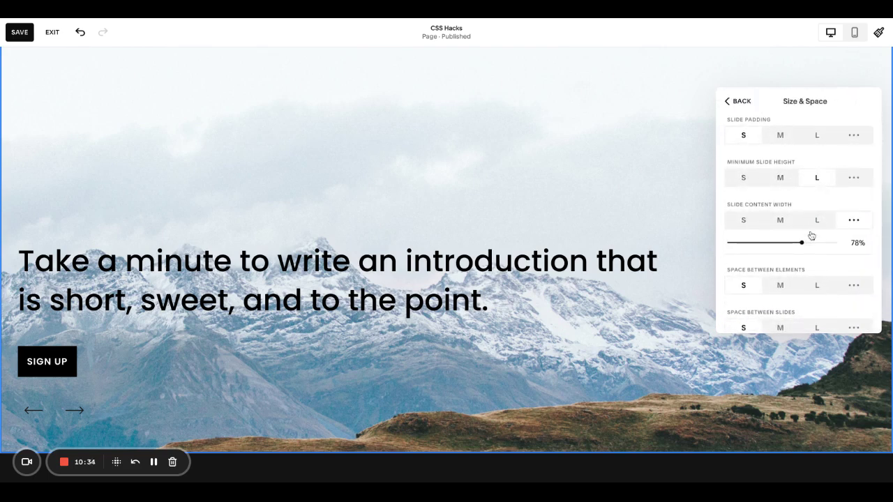
left_click_drag(802, 242, 779, 242)
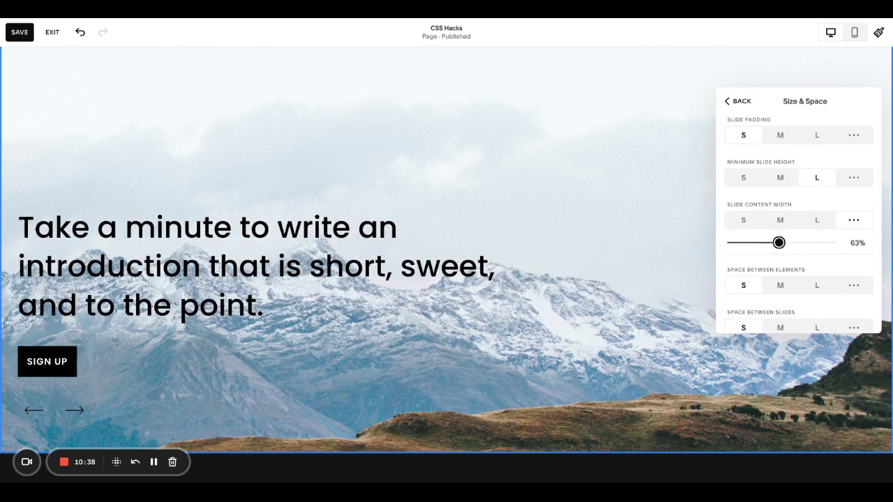
- Close the size settings and reopen the banner section's settings
left_click(593, 186)
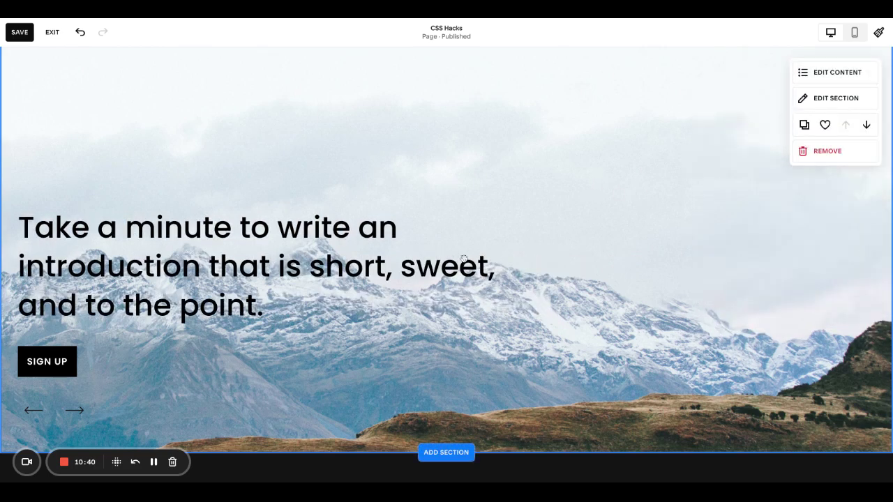
scroll(731, 309, "up", 1)
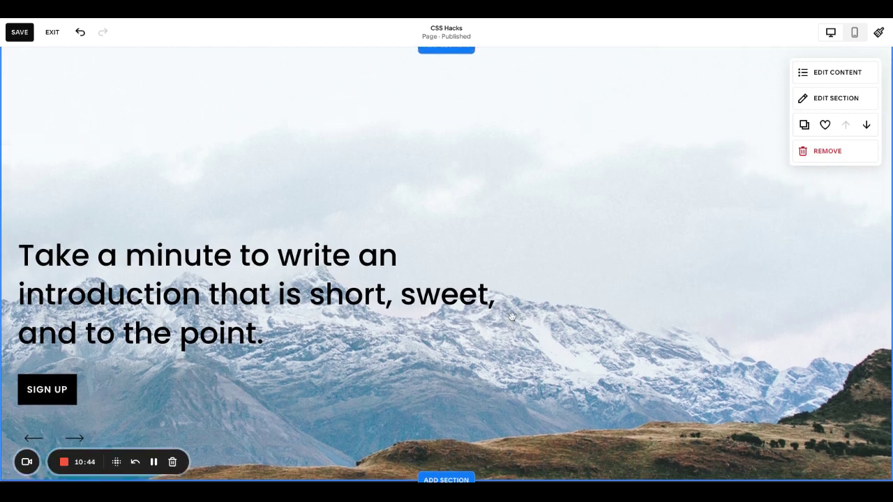
scroll(512, 318, "down", 1)
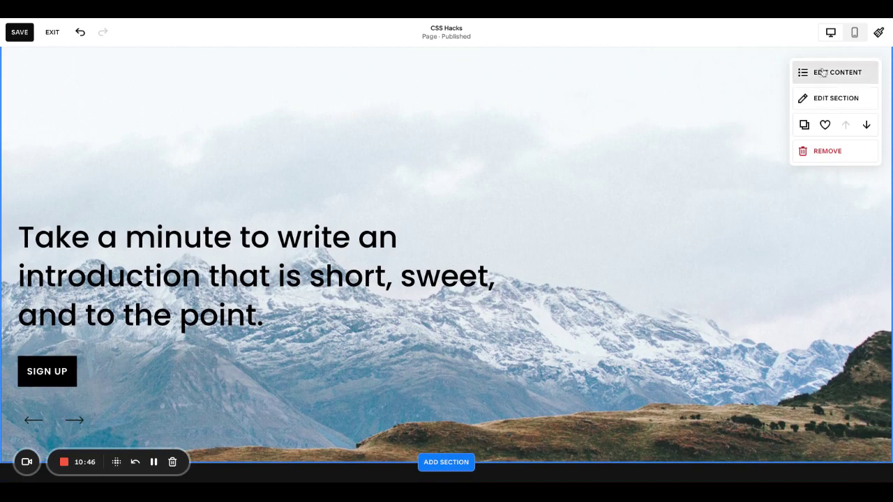
left_click(830, 98)
scroll(797, 245, "down", 3)
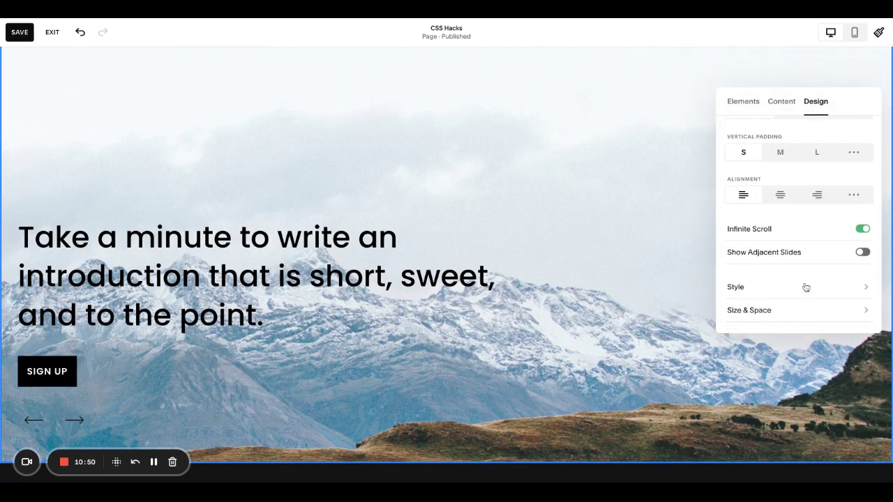
- Set the slide content's Vertical Position to bottom and Horizontal Position to left
left_click(804, 309)
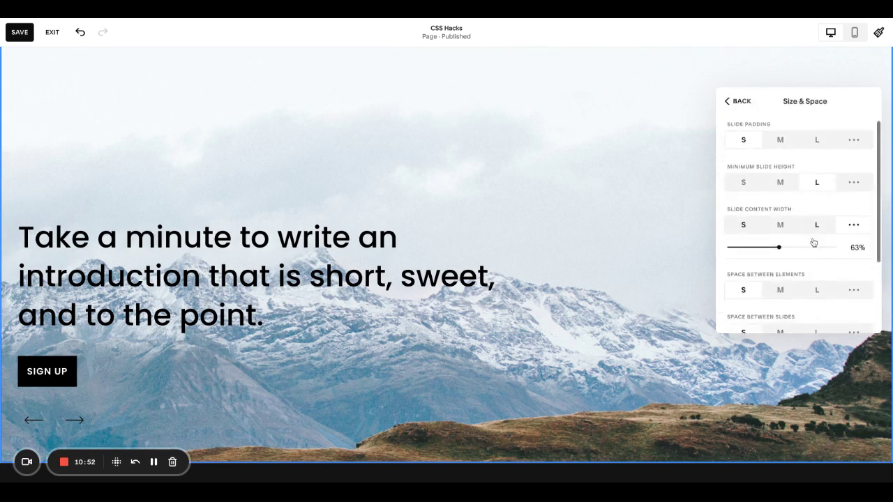
scroll(811, 240, "down", 3)
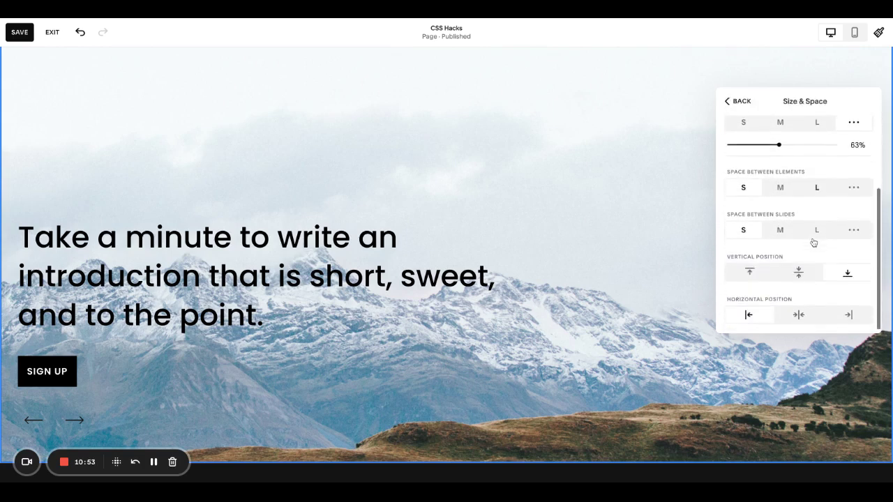
left_click(796, 272)
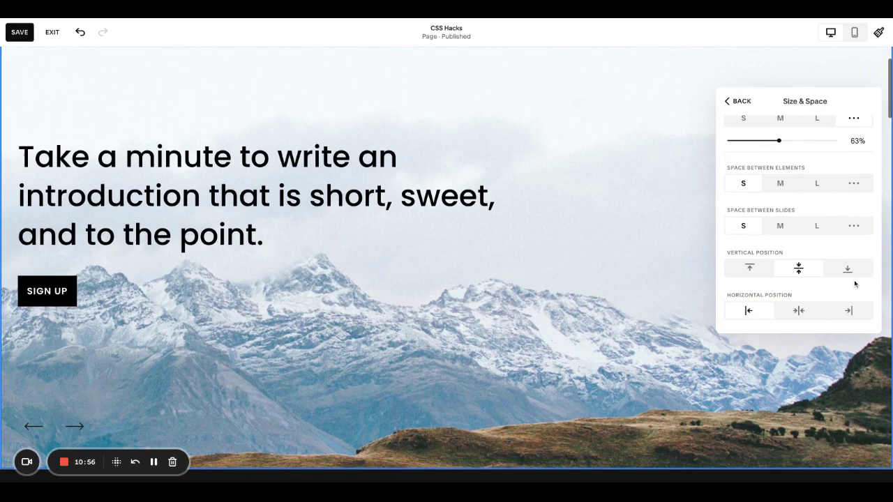
left_click(852, 273)
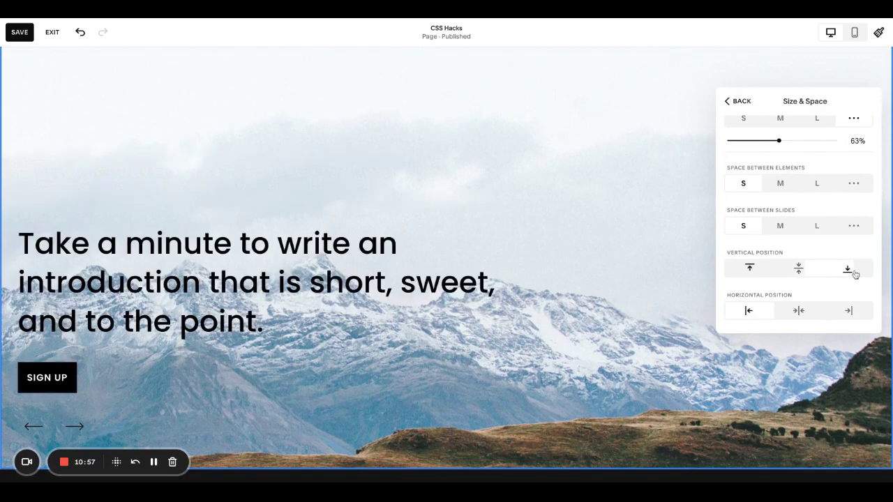
left_click(799, 312)
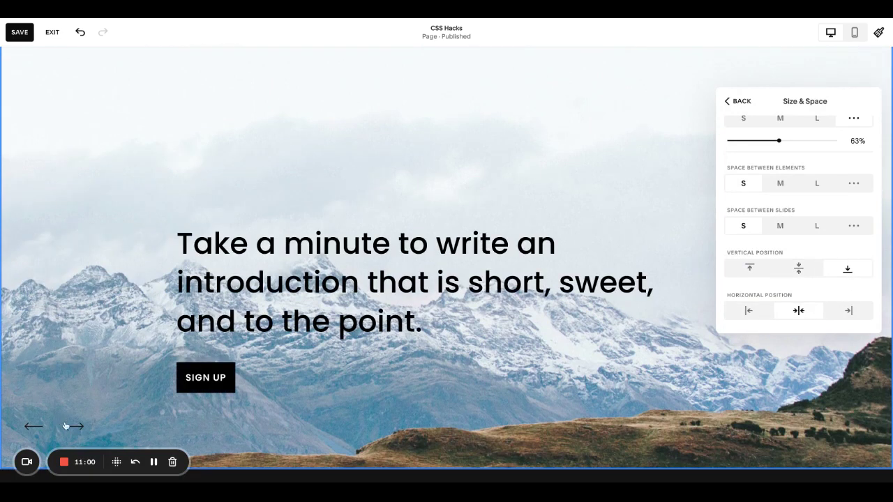
left_click(749, 311)
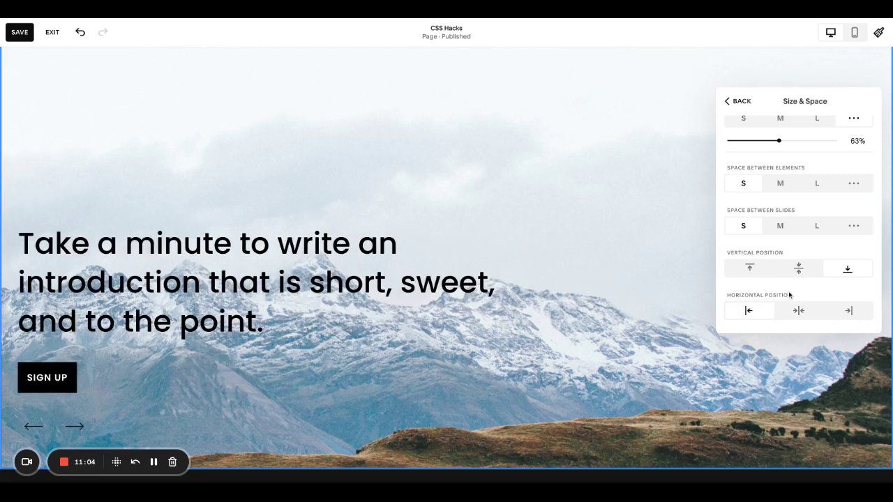
left_click(543, 133)
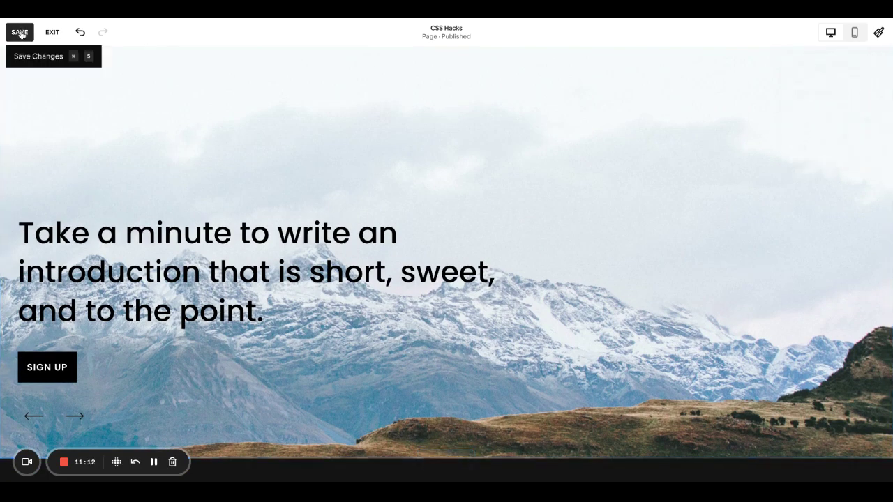
- Save the banner changes, exit, and reopen the CSS Hacks page in the editor
left_click(20, 32)
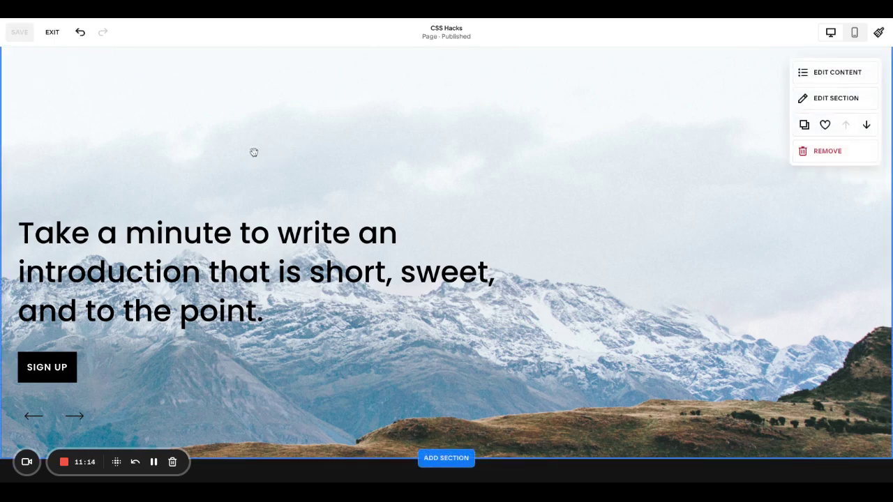
left_click(53, 32)
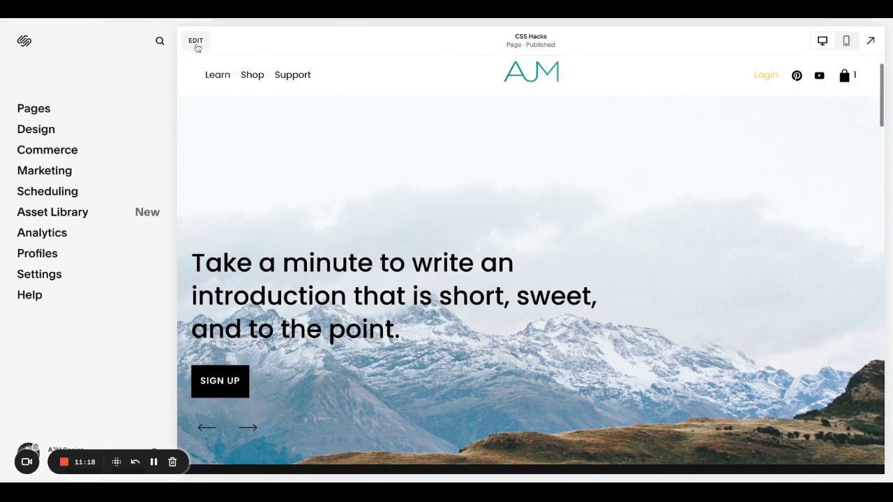
left_click(195, 40)
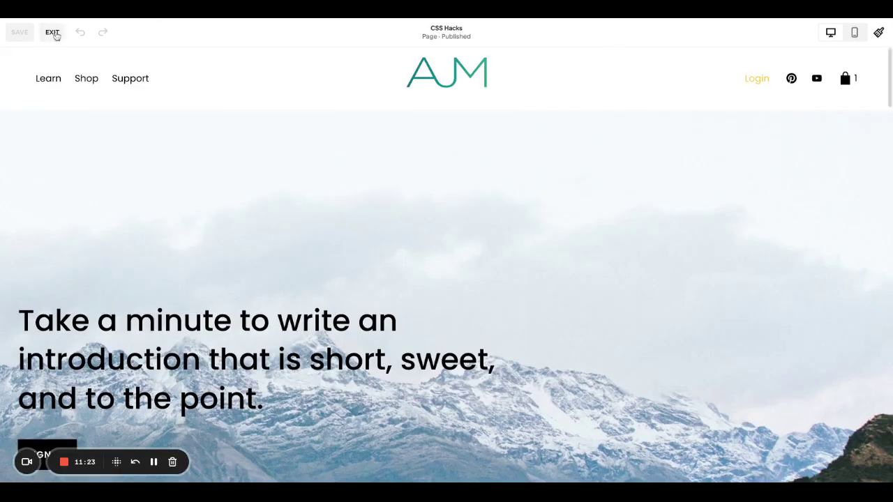
mouse_move(588, 210)
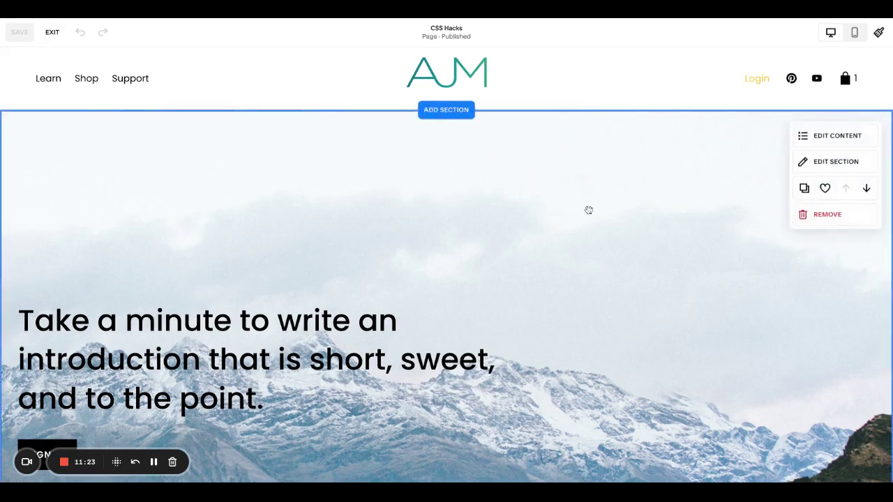
left_click(842, 144)
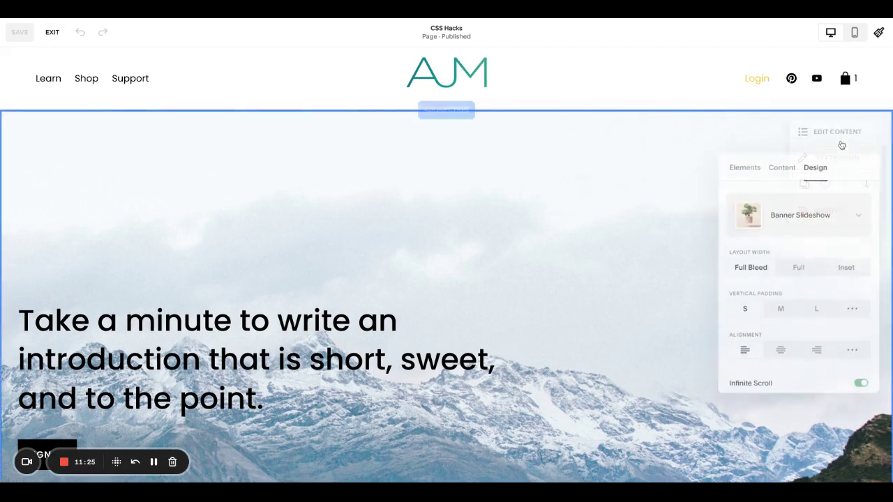
left_click(743, 165)
left_click(672, 191)
left_click(795, 140)
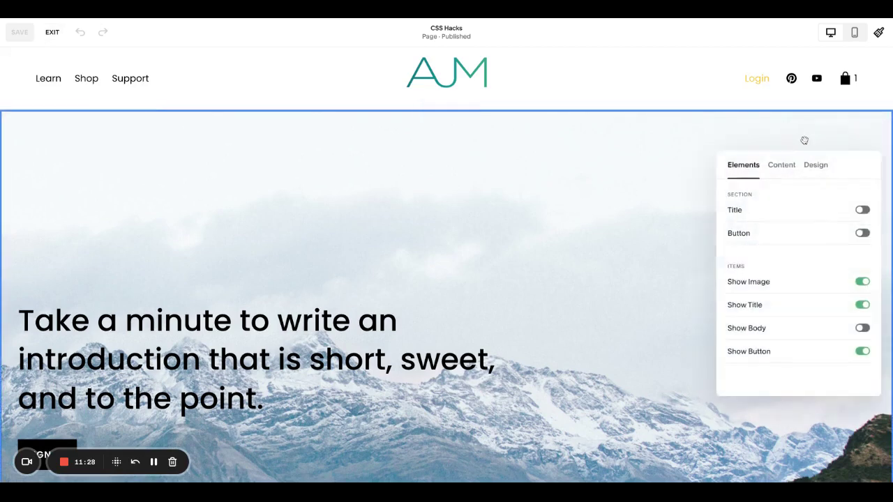
left_click(776, 169)
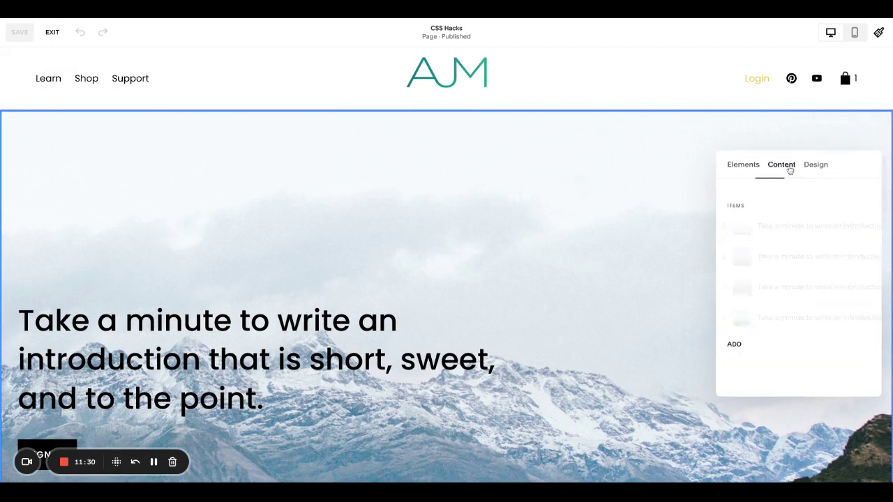
left_click(749, 169)
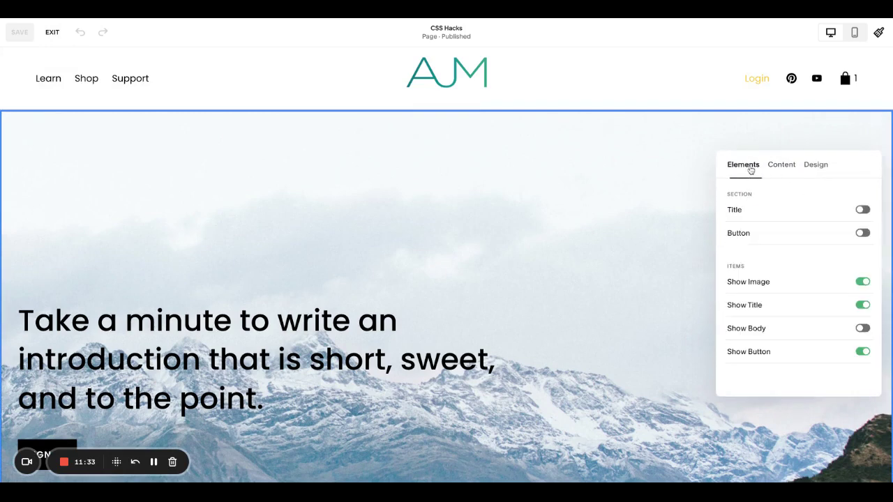
left_click(816, 168)
scroll(826, 241, "down", 1)
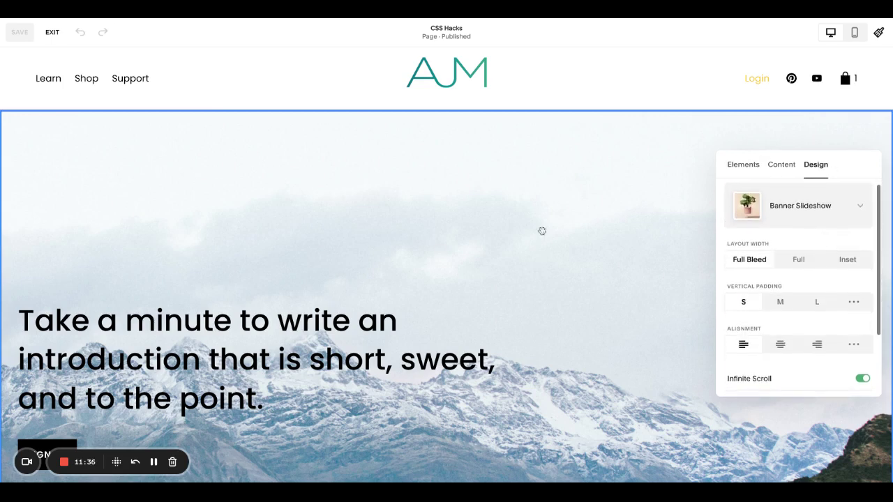
scroll(794, 280, "down", 3)
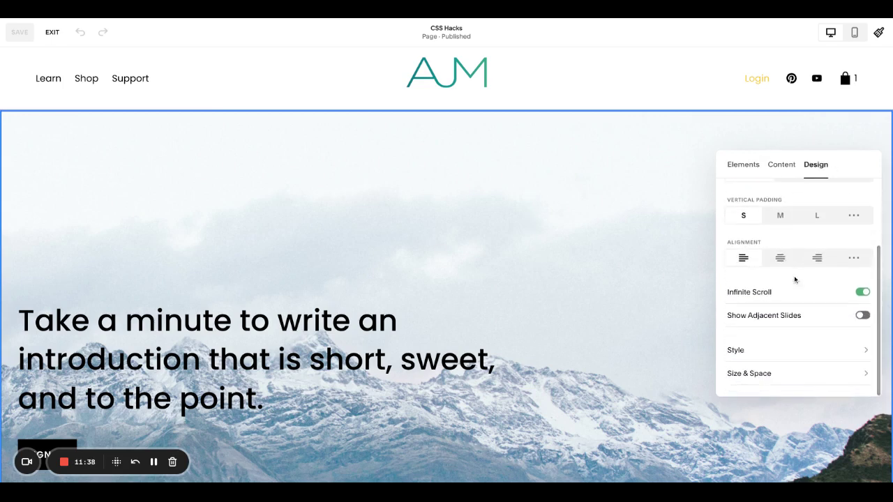
- Apply the Dark 1 colour theme to the banner section
left_click(637, 227)
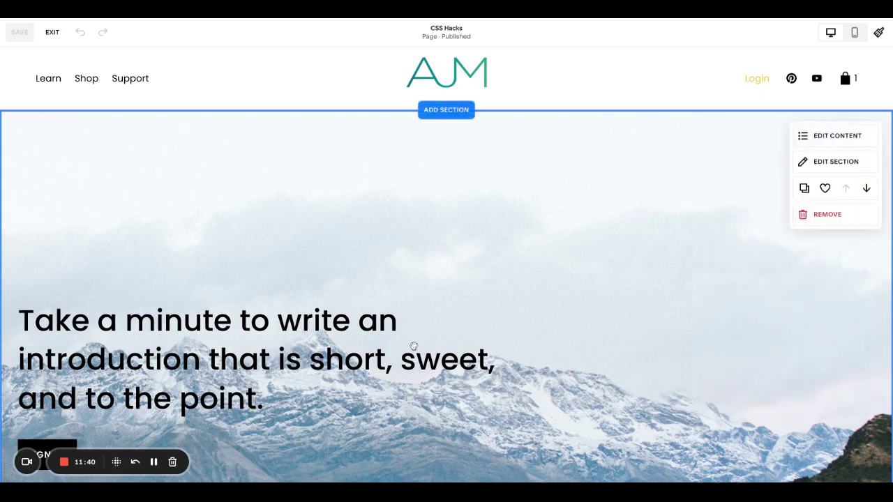
left_click(852, 162)
left_click(827, 166)
scroll(819, 303, "down", 3)
left_click(813, 296)
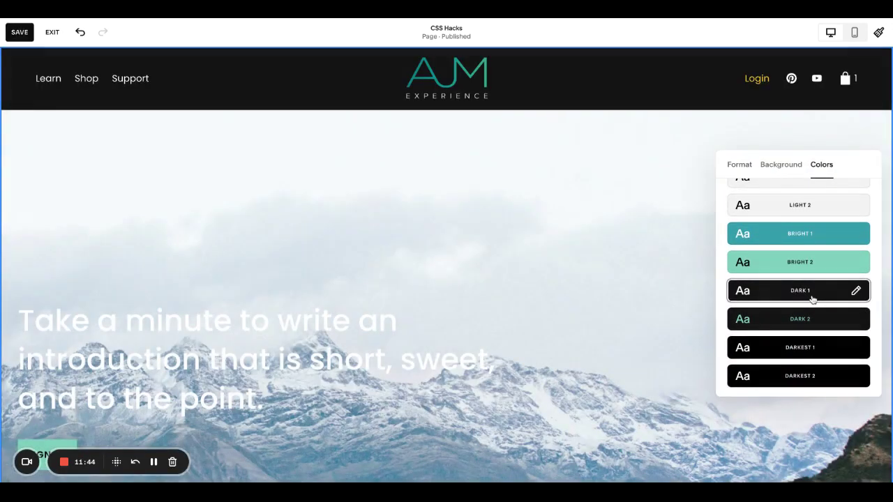
left_click(551, 230)
- Scroll the page to review the white headline, mint Sign Up button and arrows
scroll(552, 230, "down", 3)
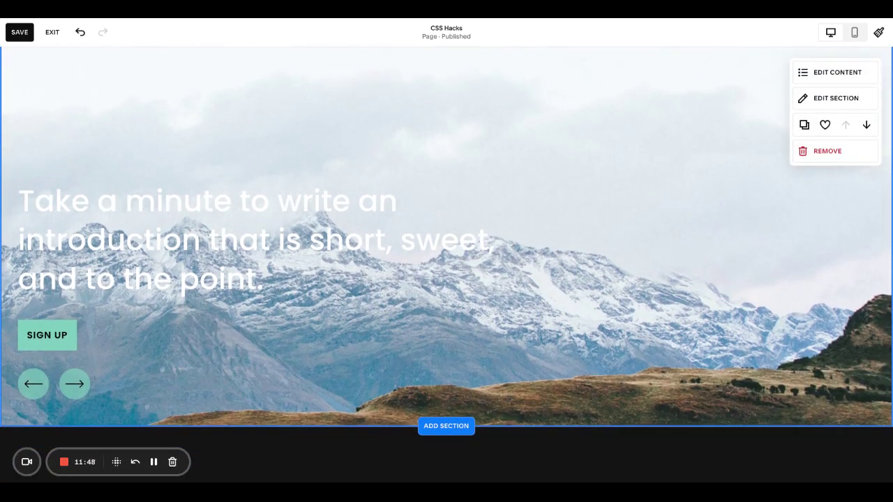
scroll(446, 264, "up", 3)
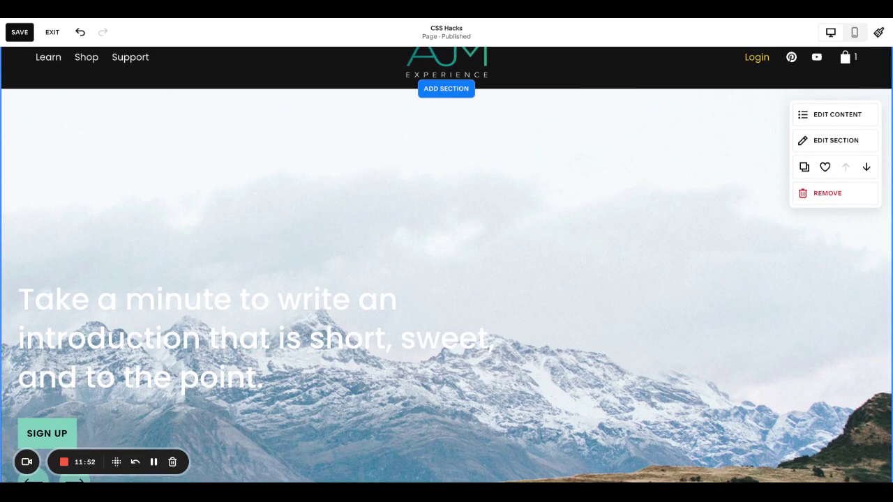
scroll(447, 264, "down", 1)
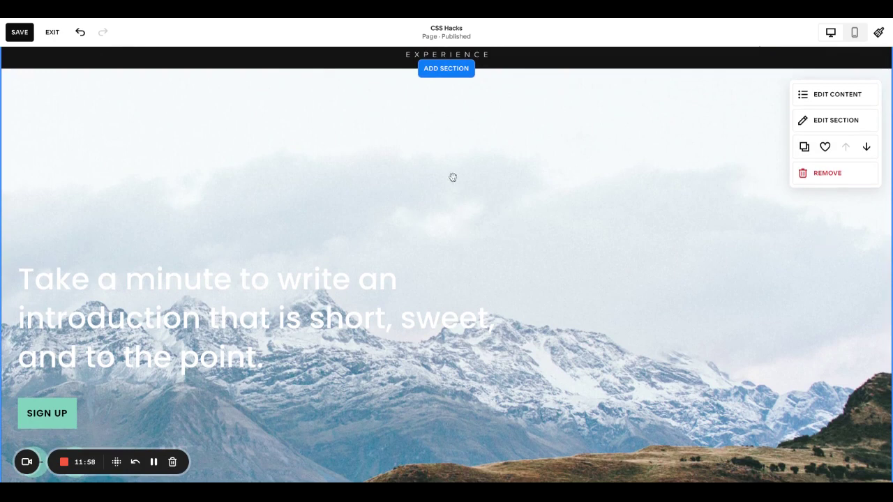
scroll(584, 232, "down", 3)
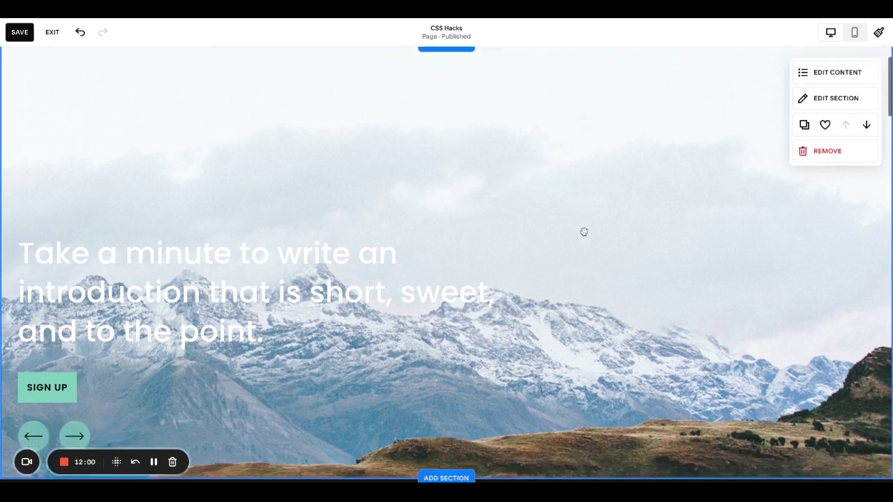
scroll(584, 231, "up", 3)
scroll(584, 232, "down", 2)
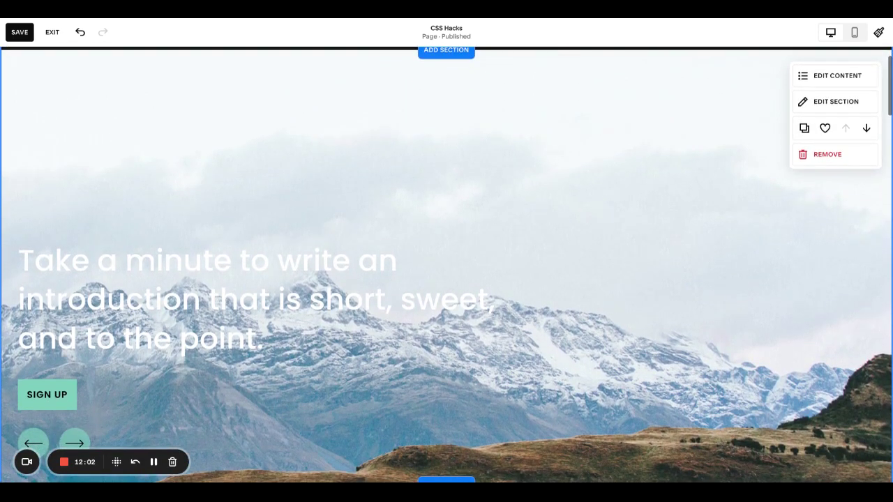
scroll(552, 271, "up", 2)
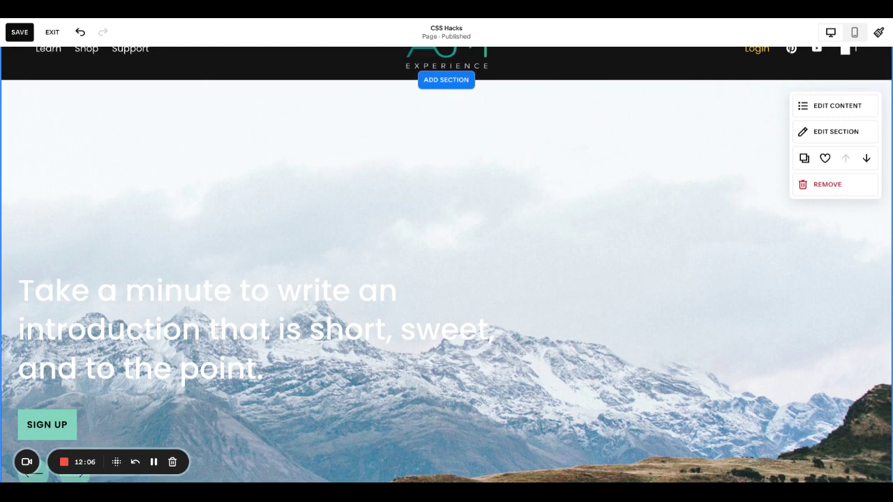